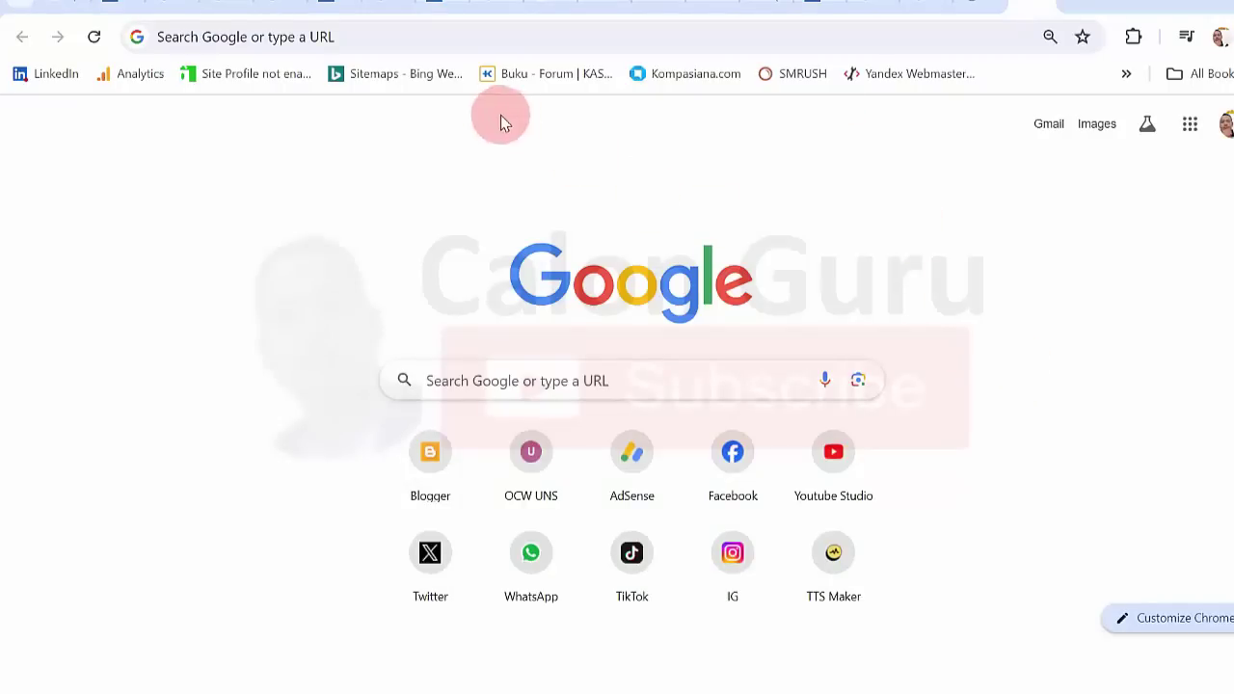
Open the GTK service portal at gtk.belajar.kemdikbud.go.id.
{"action": "left_click", "coordinate": [427, 37]}
{"action": "type", "text": "gtk.belajar.kemdikbud.go.id"}
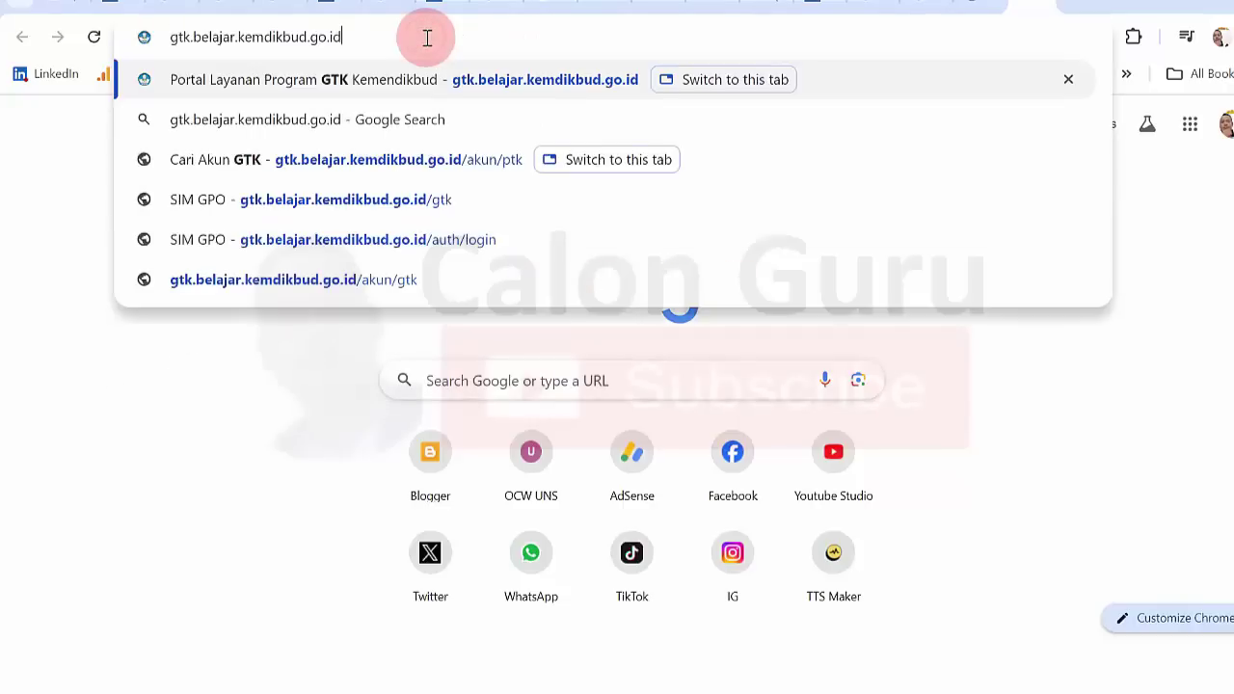
{"action": "key", "text": "Return"}
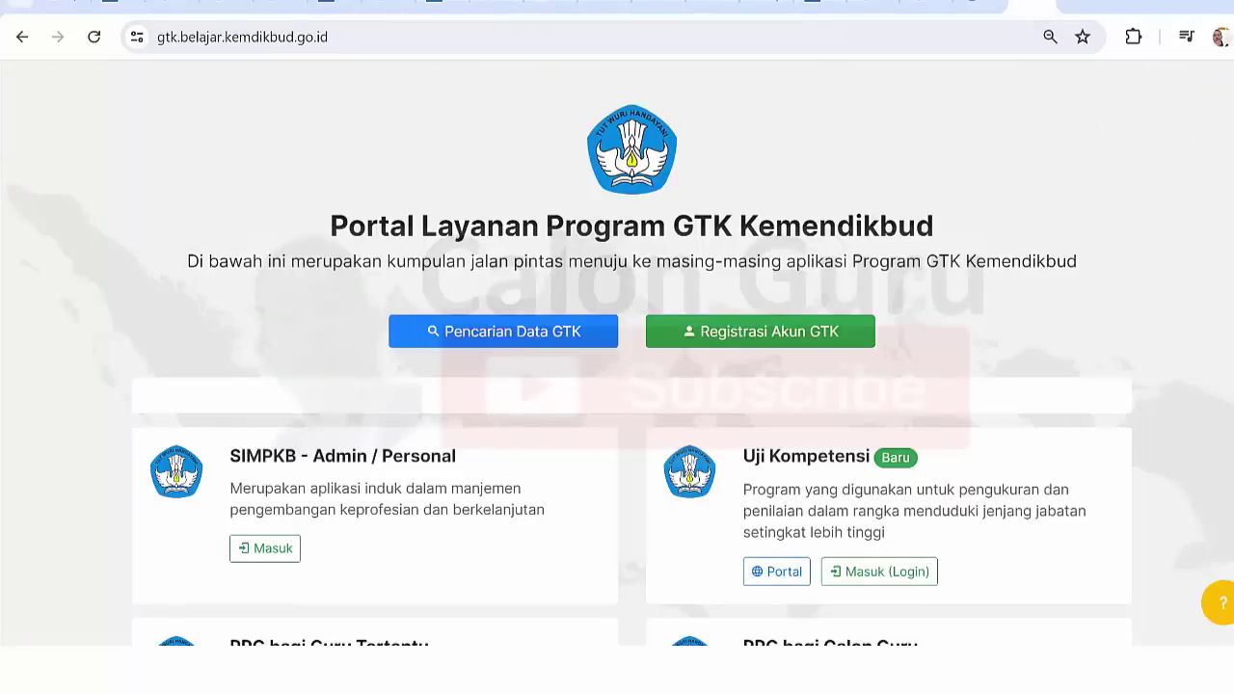
Open the login page for PPG bagi Guru Tertentu and sign in with the pre-filled account credentials.
{"action": "scroll", "coordinate": [631, 385], "scroll_direction": "down", "scroll_amount": 3}
{"action": "scroll", "coordinate": [631, 385], "scroll_direction": "up", "scroll_amount": 3}
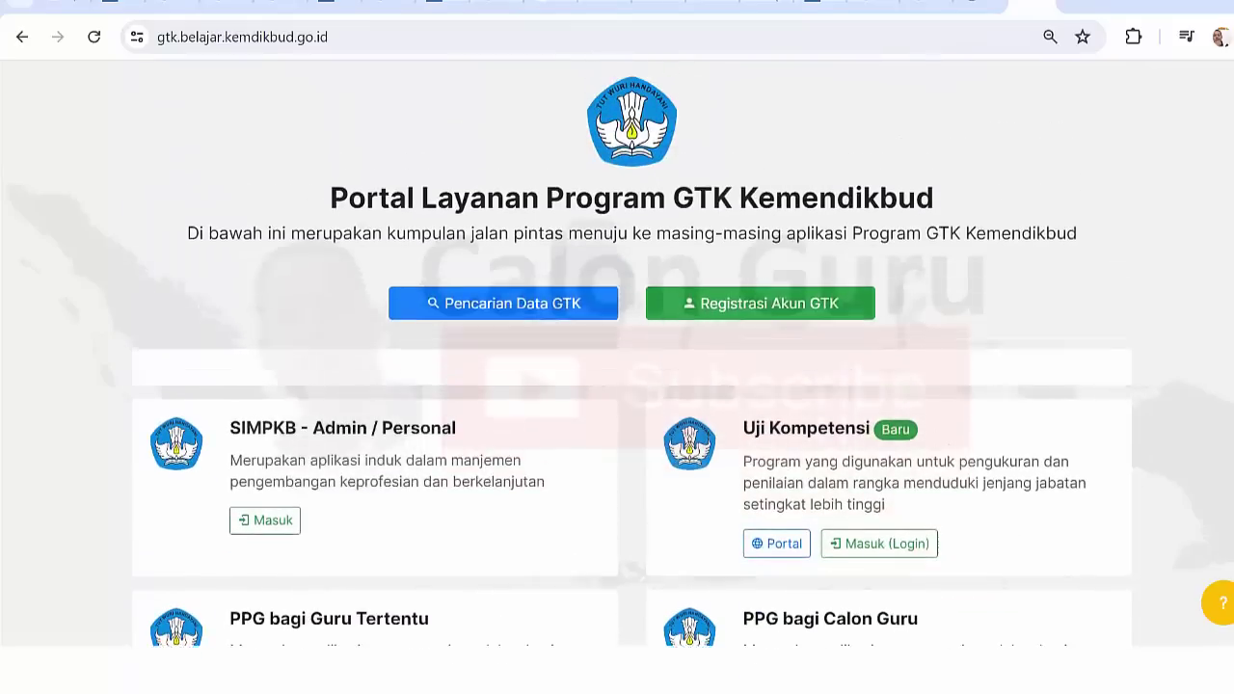
{"action": "left_click_drag", "start_coordinate": [471, 215], "coordinate": [802, 214]}
{"action": "scroll", "coordinate": [679, 274], "scroll_direction": "down", "scroll_amount": 4}
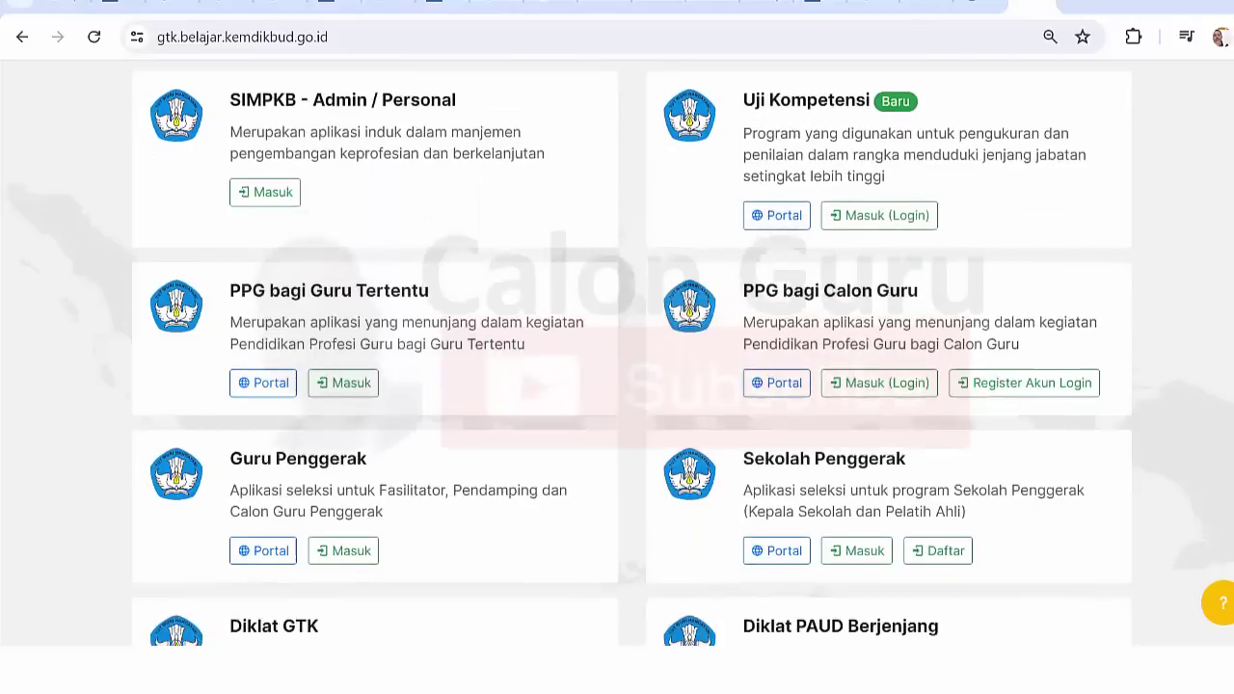
{"action": "left_click", "coordinate": [679, 275]}
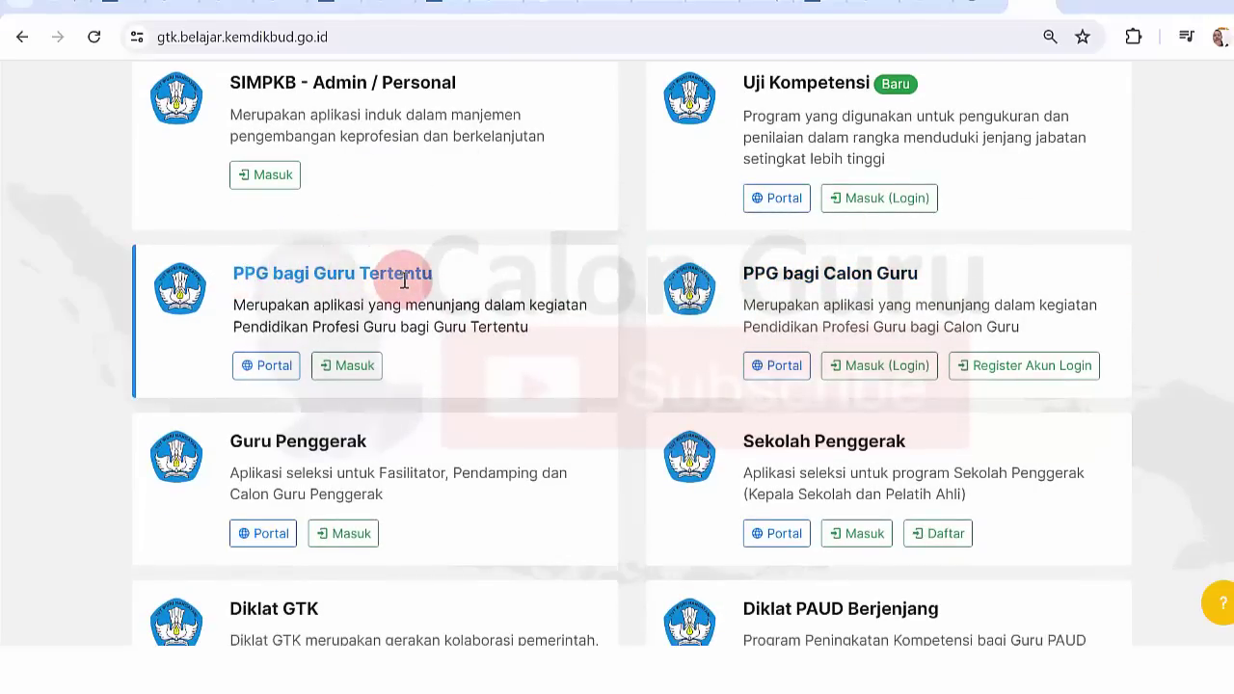
{"action": "left_click", "coordinate": [354, 368]}
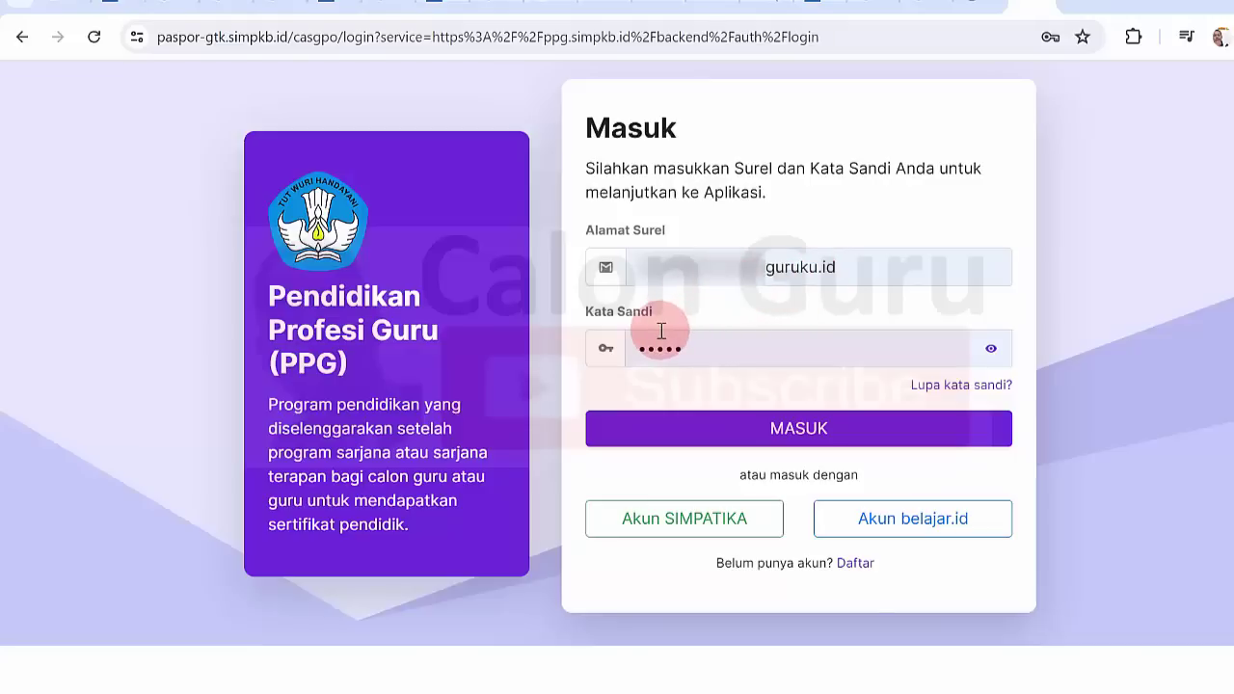
{"action": "left_click", "coordinate": [785, 431]}
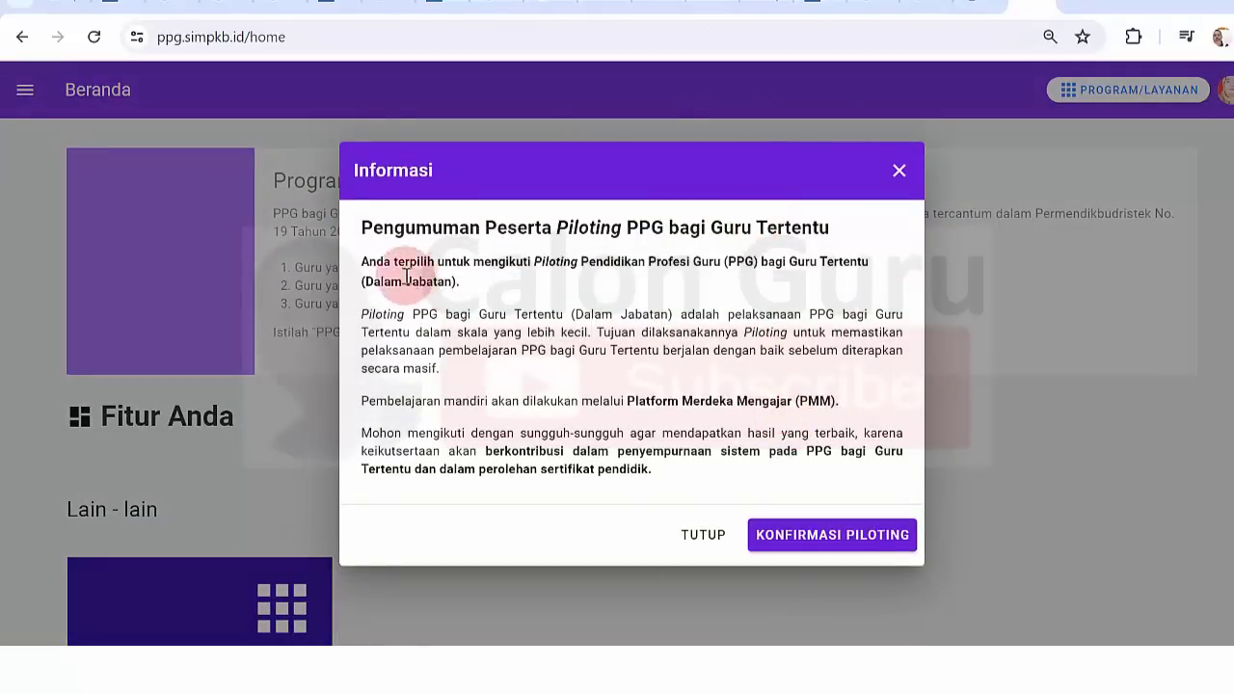
Read the Piloting PPG participant announcement and proceed to Konfirmasi Piloting.
{"action": "left_click_drag", "start_coordinate": [366, 231], "coordinate": [768, 287]}
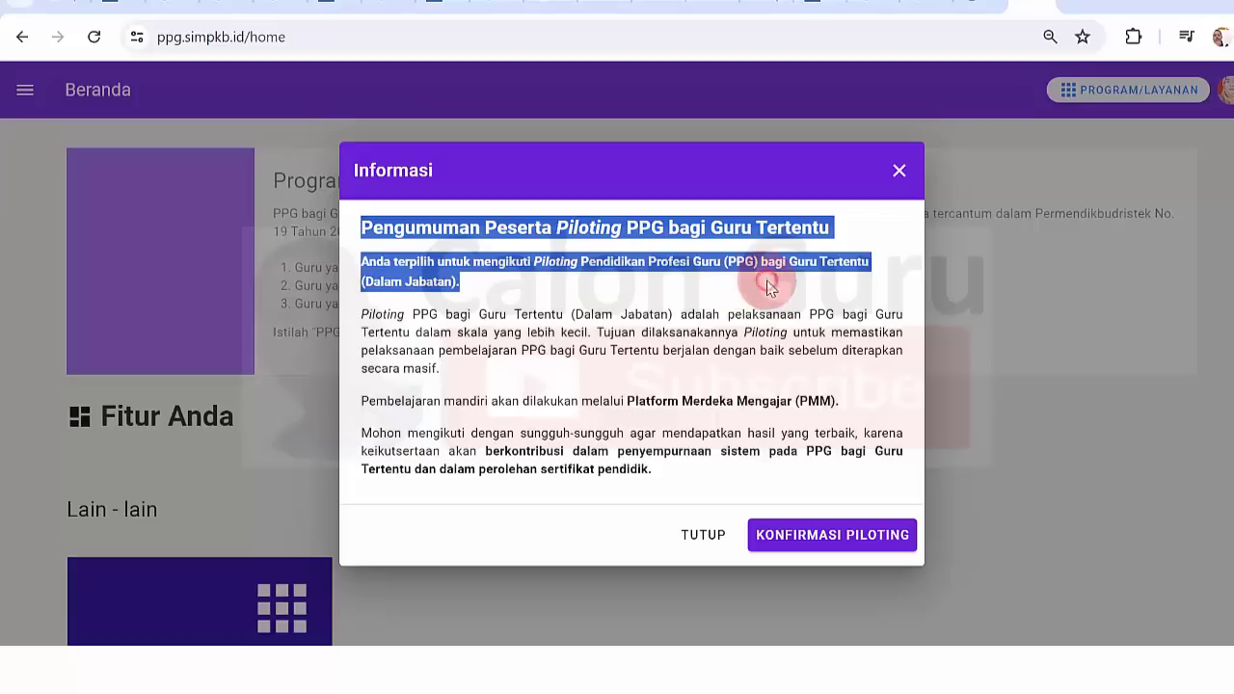
{"action": "left_click", "coordinate": [768, 287]}
{"action": "left_click_drag", "start_coordinate": [406, 403], "coordinate": [829, 399]}
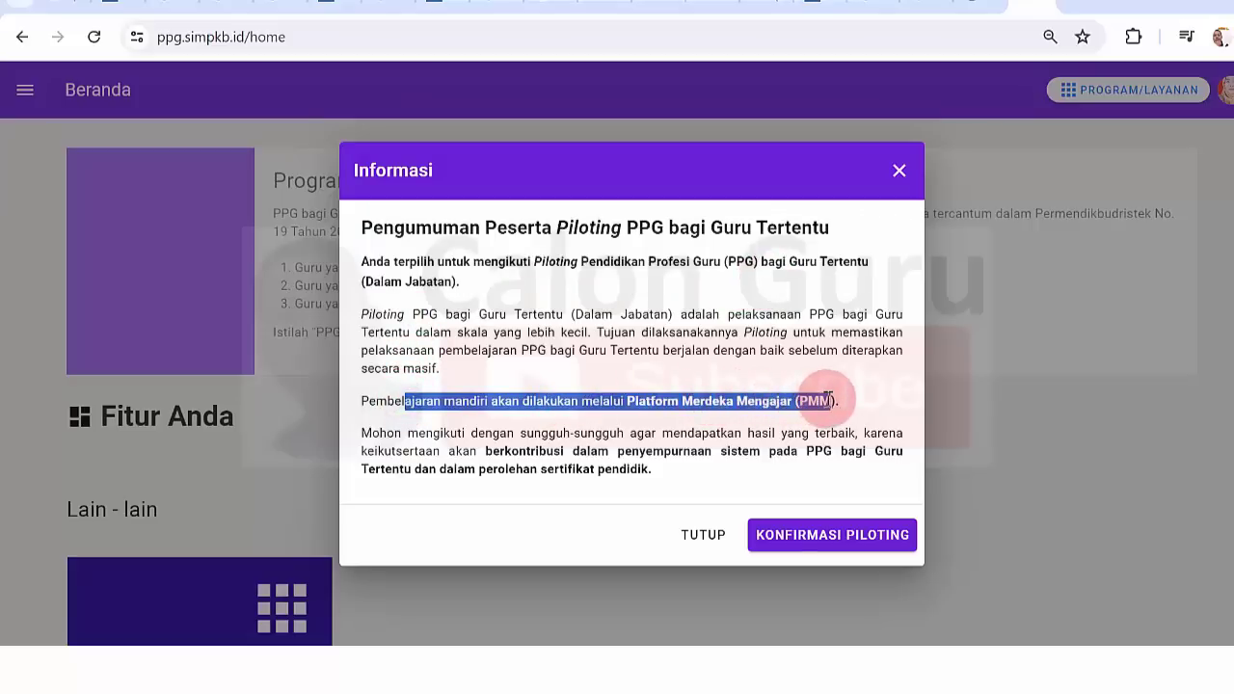
{"action": "left_click", "coordinate": [829, 399]}
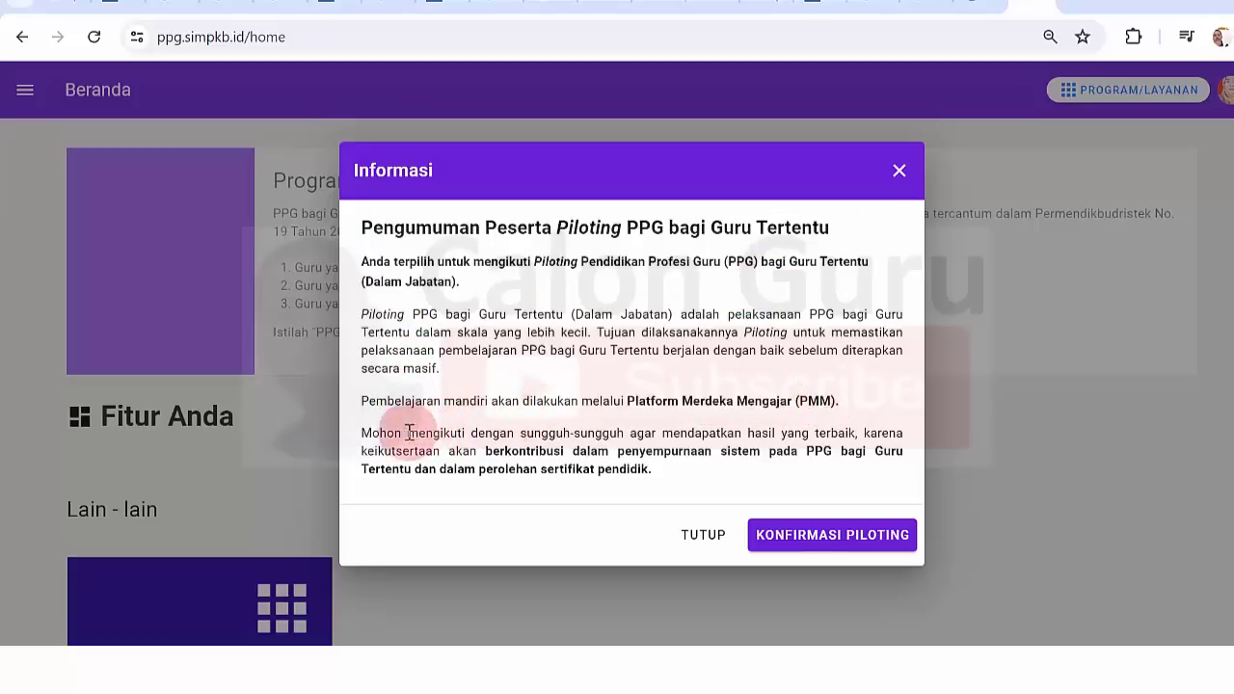
{"action": "left_click_drag", "start_coordinate": [411, 436], "coordinate": [496, 471]}
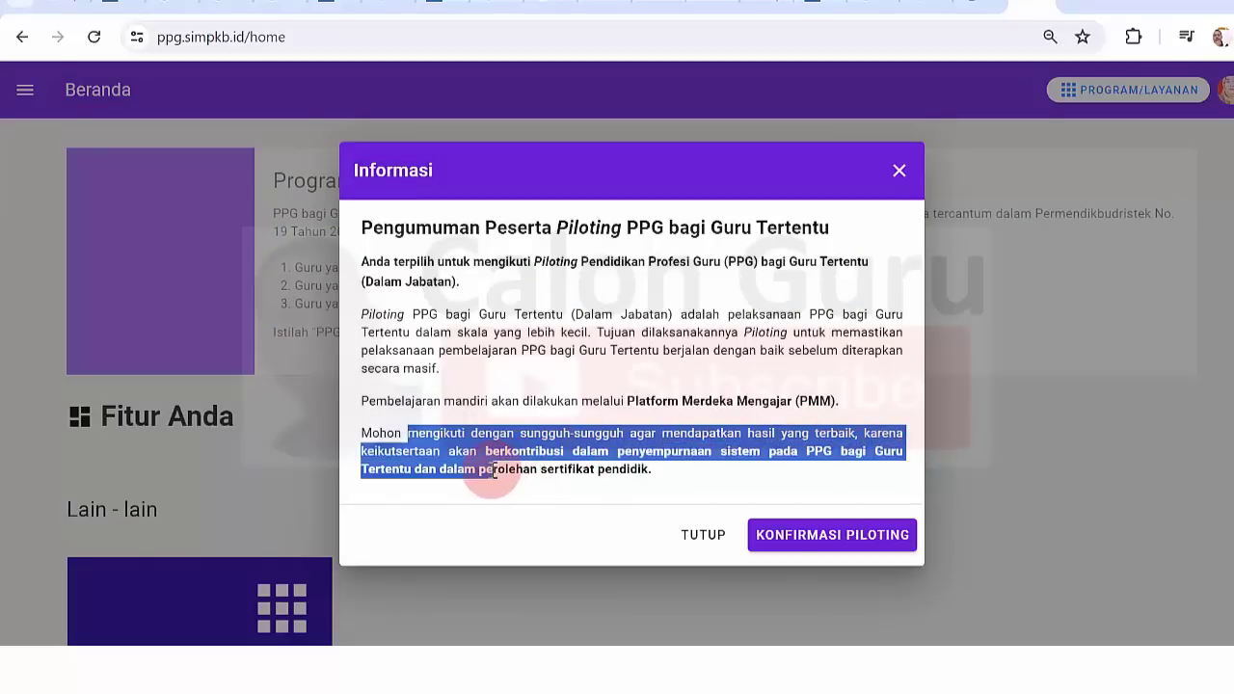
{"action": "left_click", "coordinate": [496, 471]}
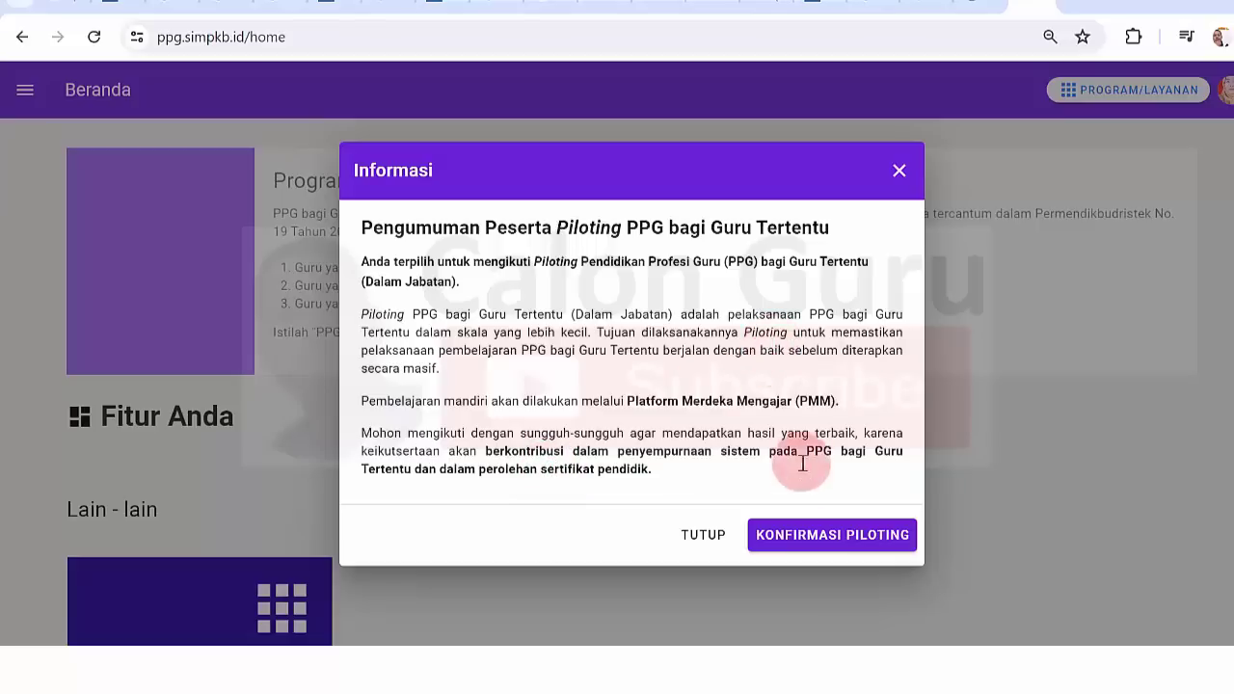
{"action": "left_click", "coordinate": [797, 535]}
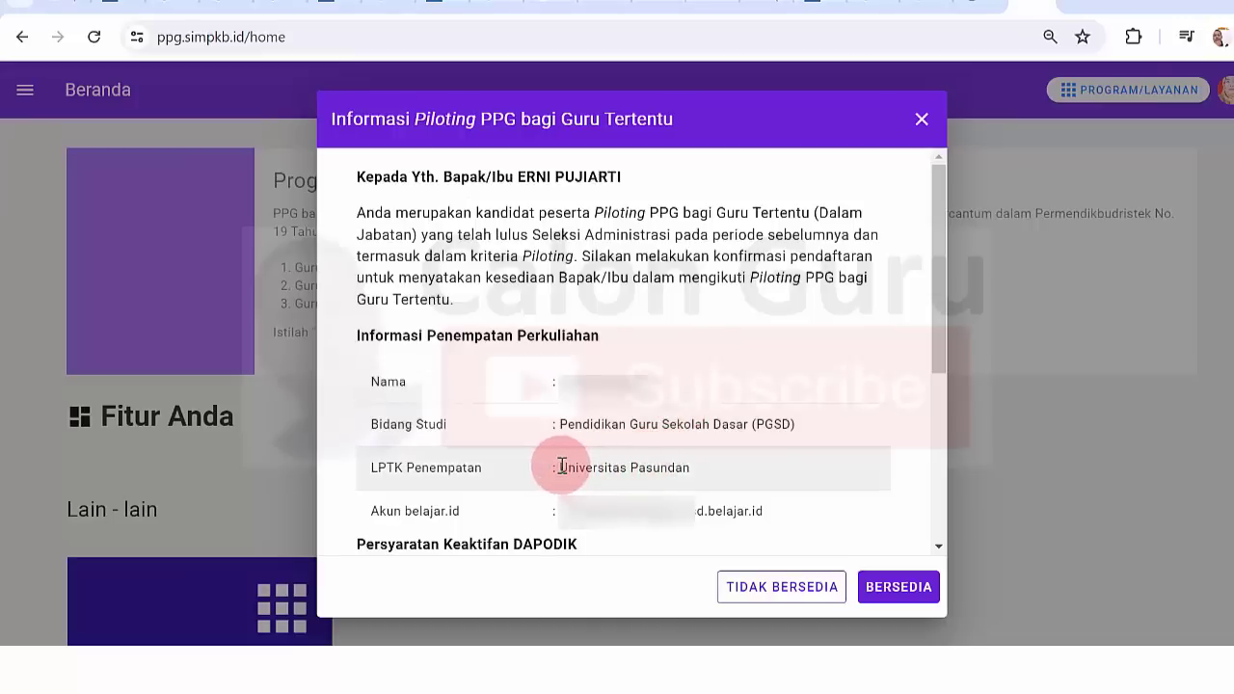
Review the study placement details and DAPODIK activity requirements, and declare willingness to join the Piloting PPG with Bersedia.
{"action": "left_click_drag", "start_coordinate": [569, 378], "coordinate": [723, 381]}
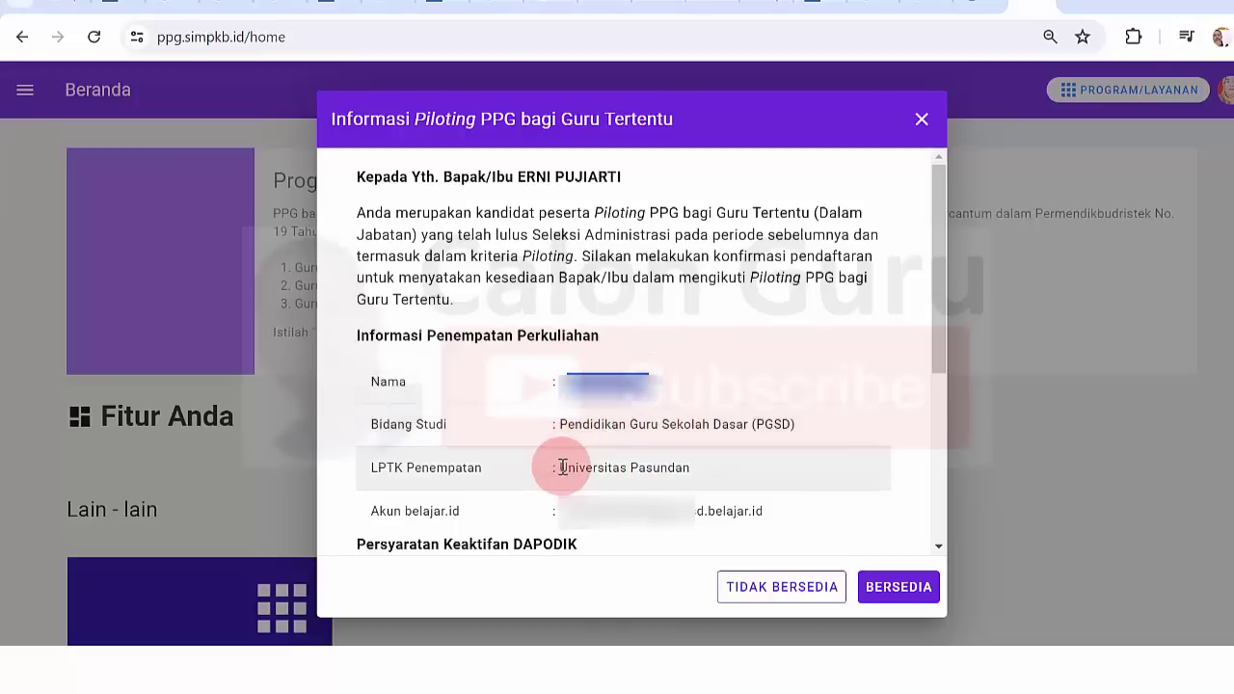
{"action": "left_click_drag", "start_coordinate": [562, 467], "coordinate": [684, 467]}
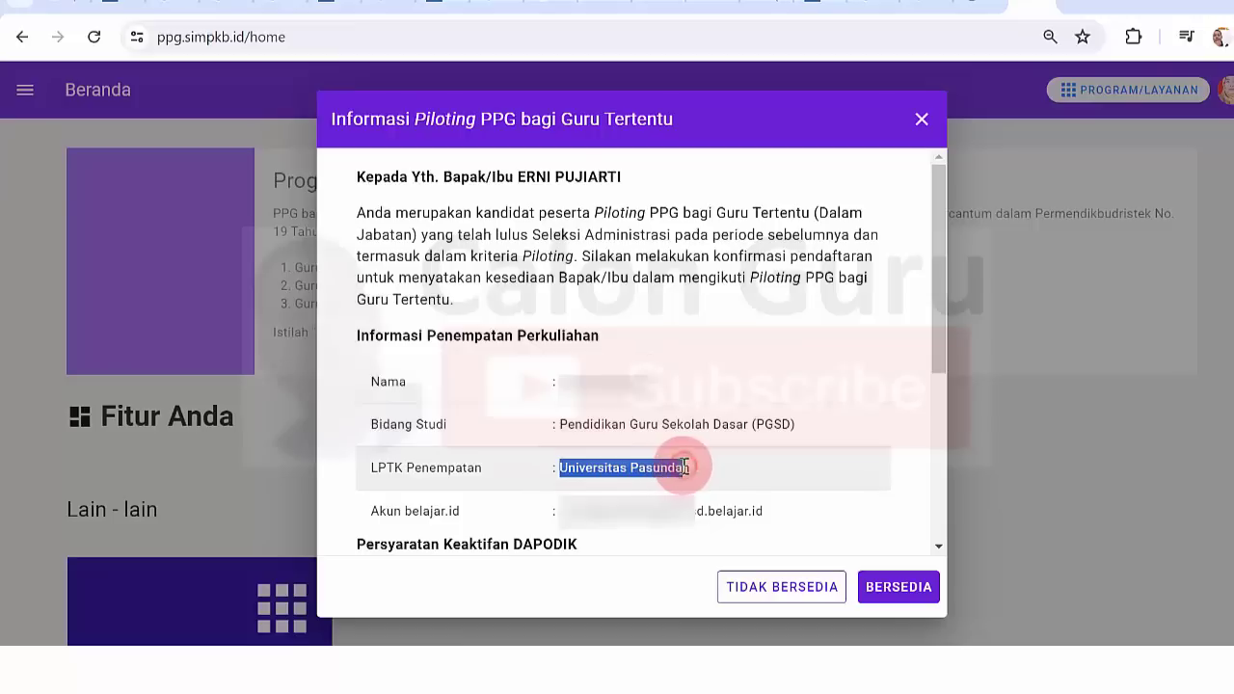
{"action": "left_click", "coordinate": [686, 466]}
{"action": "left_click_drag", "start_coordinate": [539, 473], "coordinate": [696, 470]}
{"action": "left_click", "coordinate": [696, 469]}
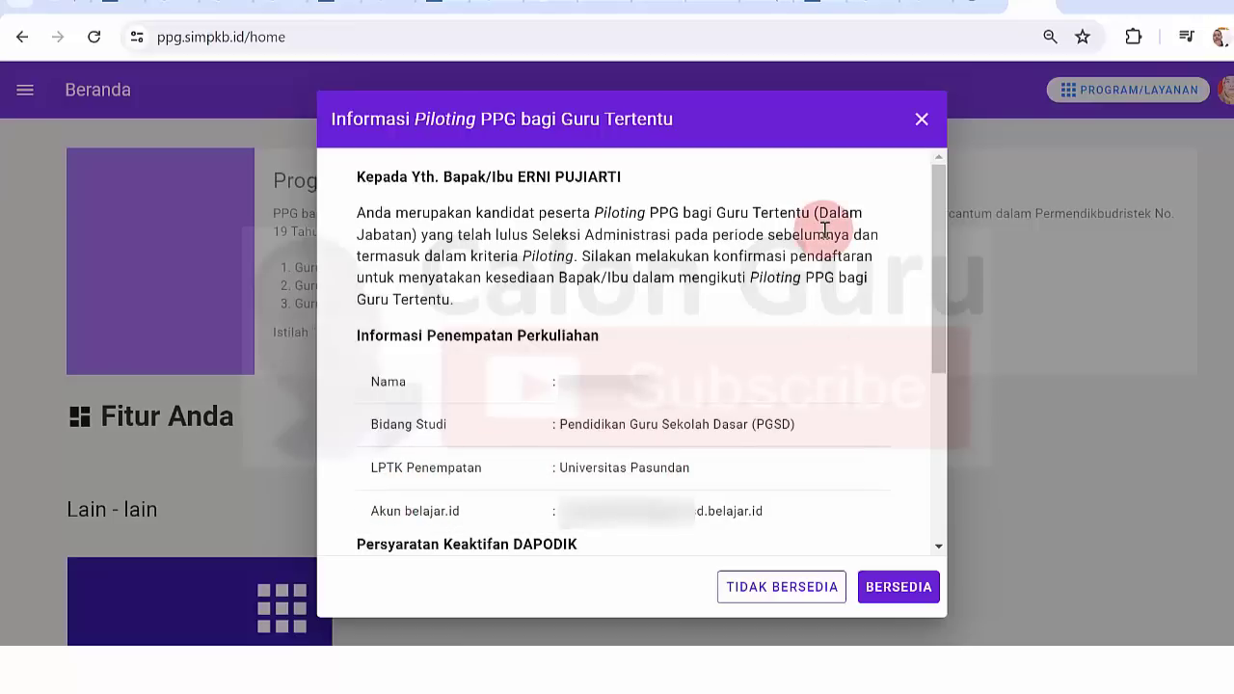
{"action": "left_click_drag", "start_coordinate": [933, 209], "coordinate": [915, 434]}
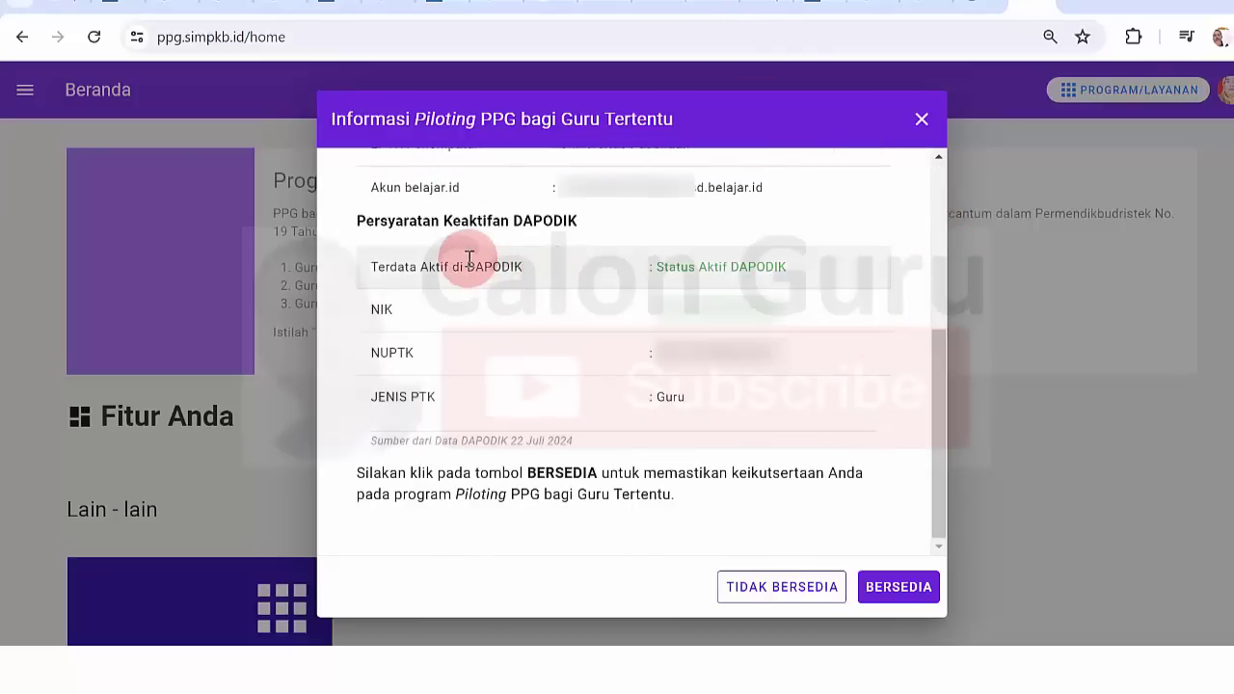
{"action": "left_click_drag", "start_coordinate": [379, 221], "coordinate": [565, 222]}
{"action": "left_click", "coordinate": [565, 222]}
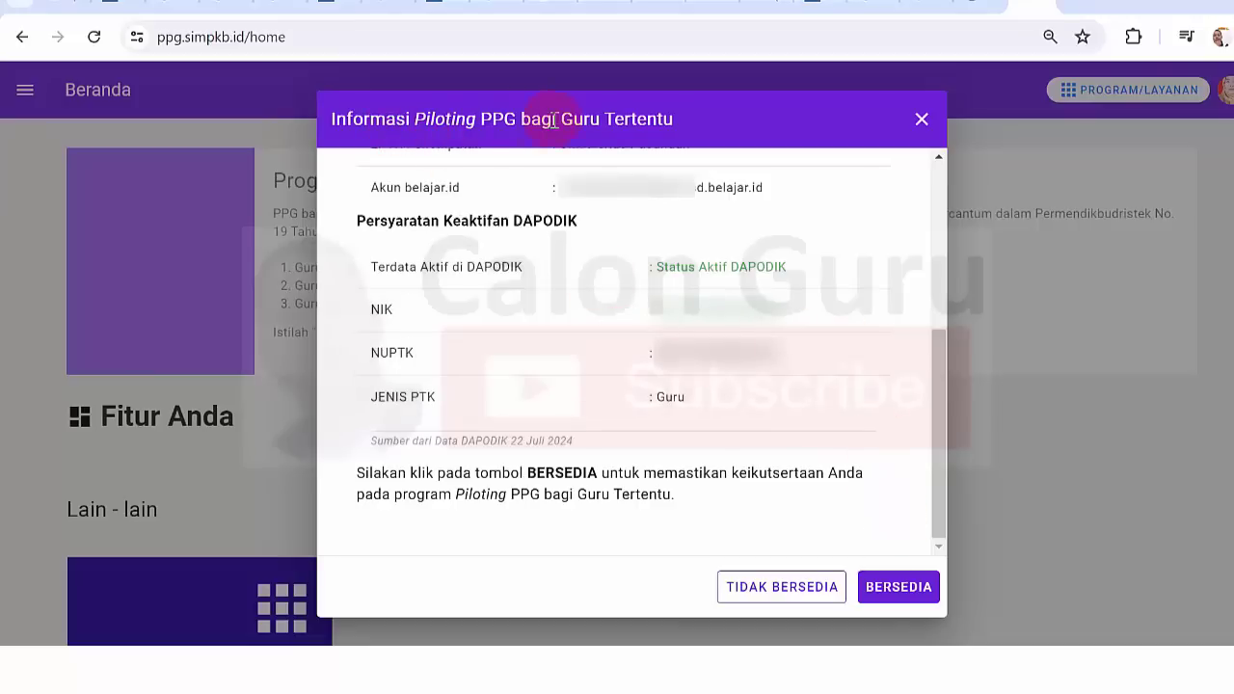
{"action": "left_click", "coordinate": [905, 590]}
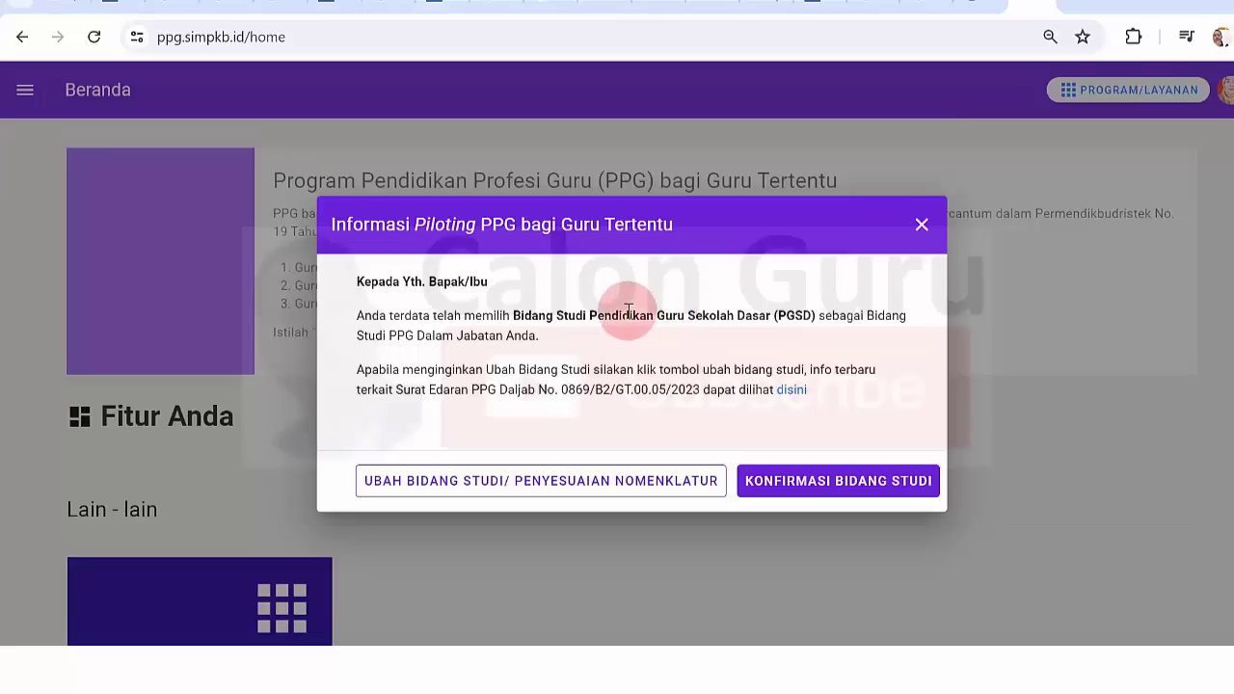
Confirm Pendidikan Guru Sekolah Dasar (PGSD) as the PPG field of study and continue to the profile to complete it.
{"action": "left_click_drag", "start_coordinate": [627, 310], "coordinate": [764, 320]}
{"action": "left_click", "coordinate": [764, 320]}
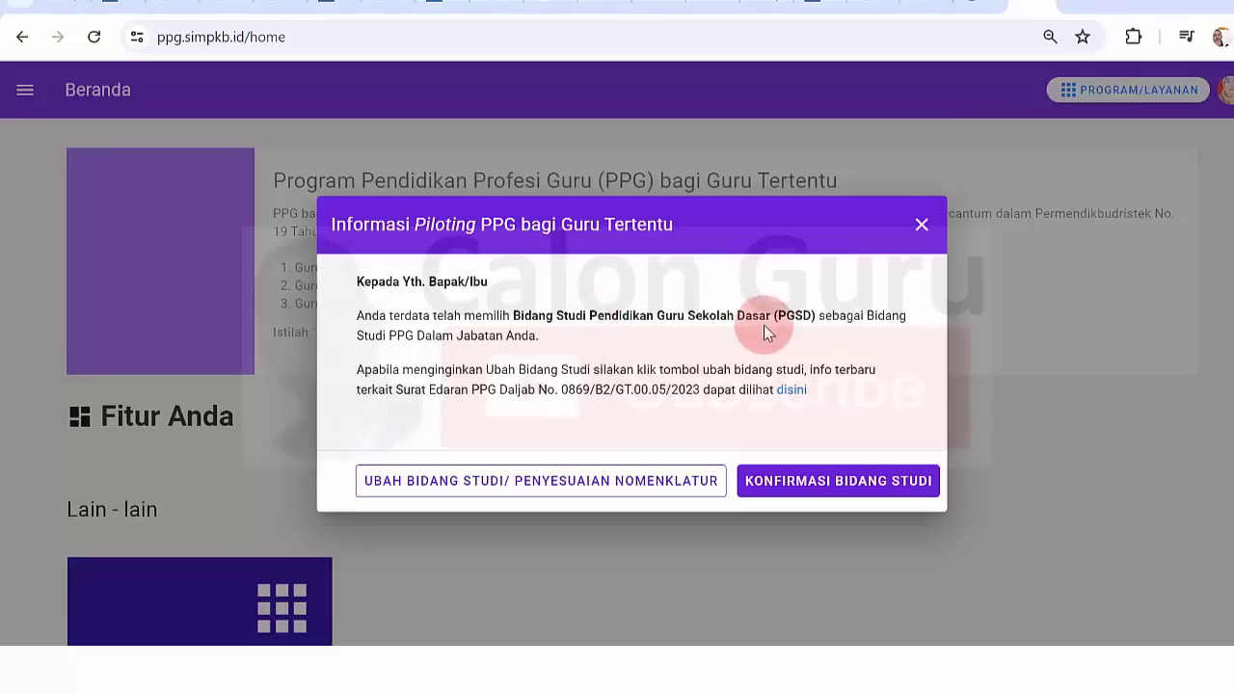
{"action": "left_click", "coordinate": [860, 481]}
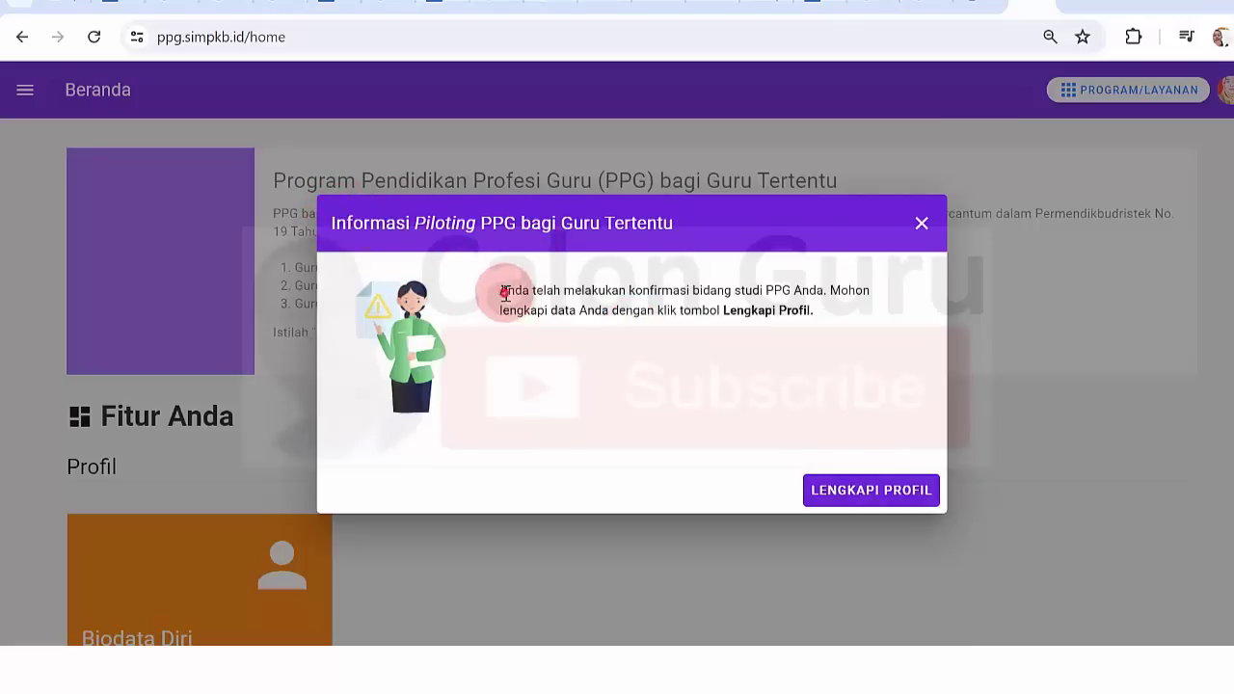
{"action": "left_click_drag", "start_coordinate": [504, 293], "coordinate": [789, 312]}
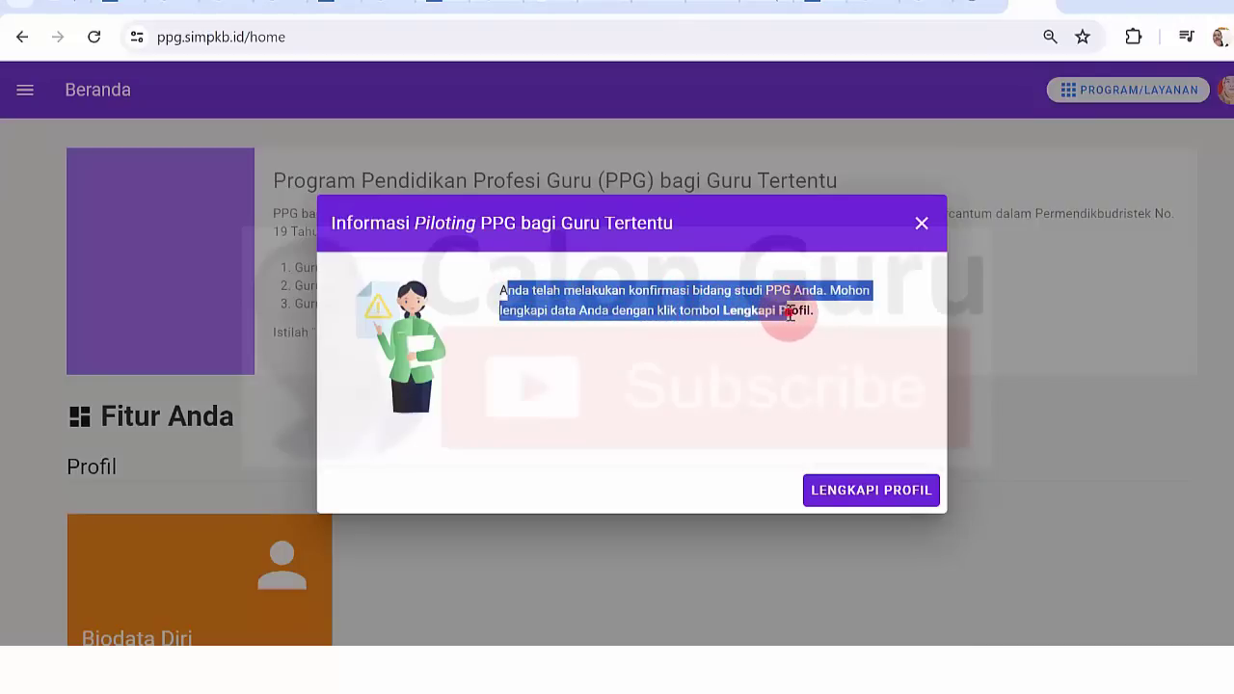
{"action": "left_click", "coordinate": [788, 311]}
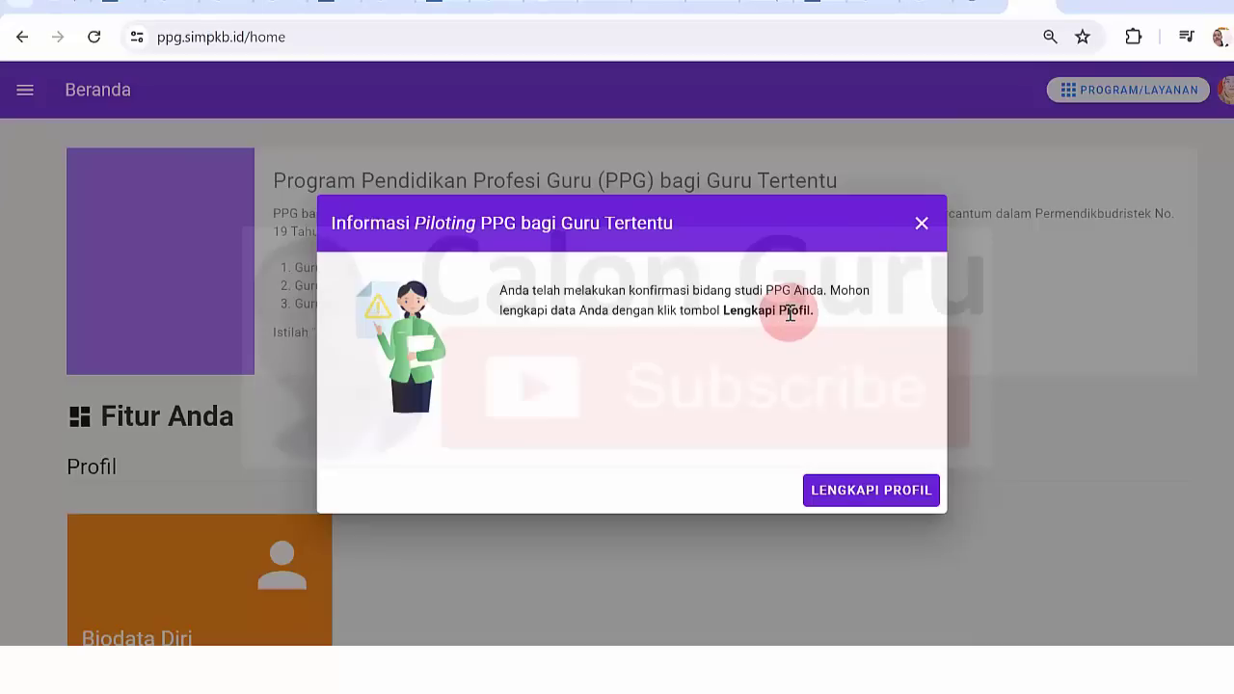
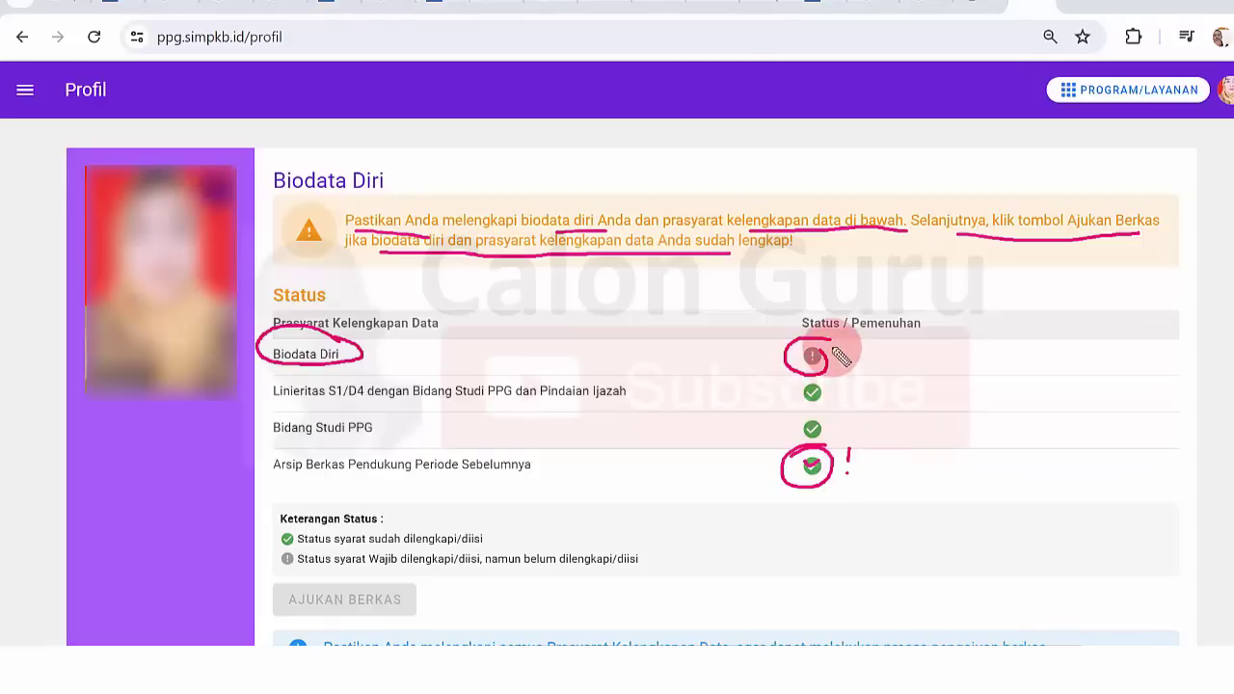
{"action": "mouse_move", "coordinate": [840, 357]}
{"action": "left_mouse_down"}
{"action": "mouse_move", "coordinate": [788, 333]}
{"action": "mouse_move", "coordinate": [785, 381]}
{"action": "mouse_move", "coordinate": [831, 371]}
{"action": "mouse_move", "coordinate": [841, 354]}
{"action": "left_mouse_up"}
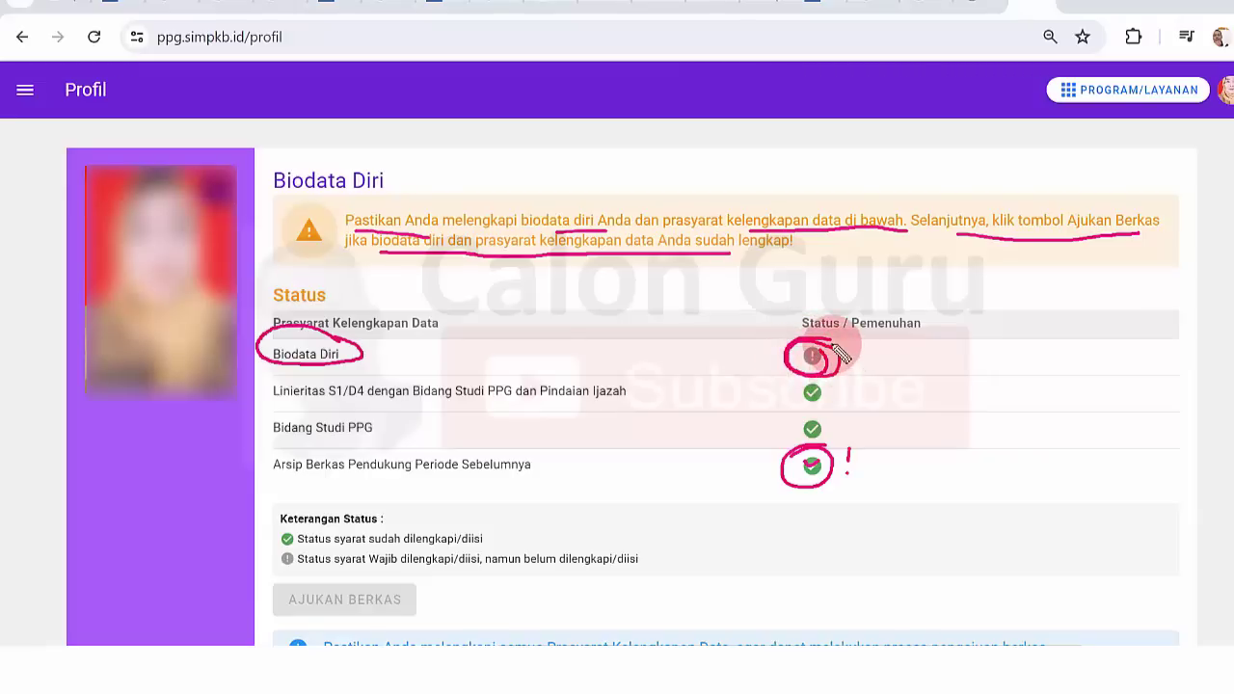
{"action": "key", "text": "Escape"}
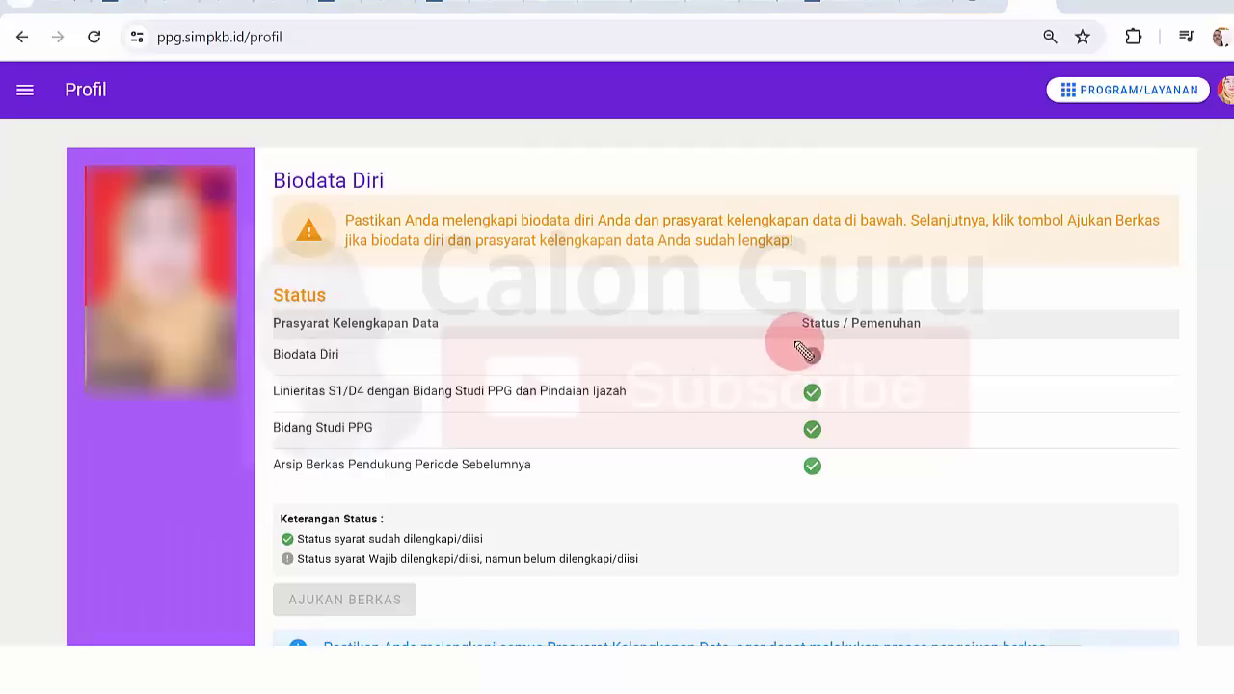
{"action": "left_click_drag", "start_coordinate": [823, 353], "coordinate": [854, 344]}
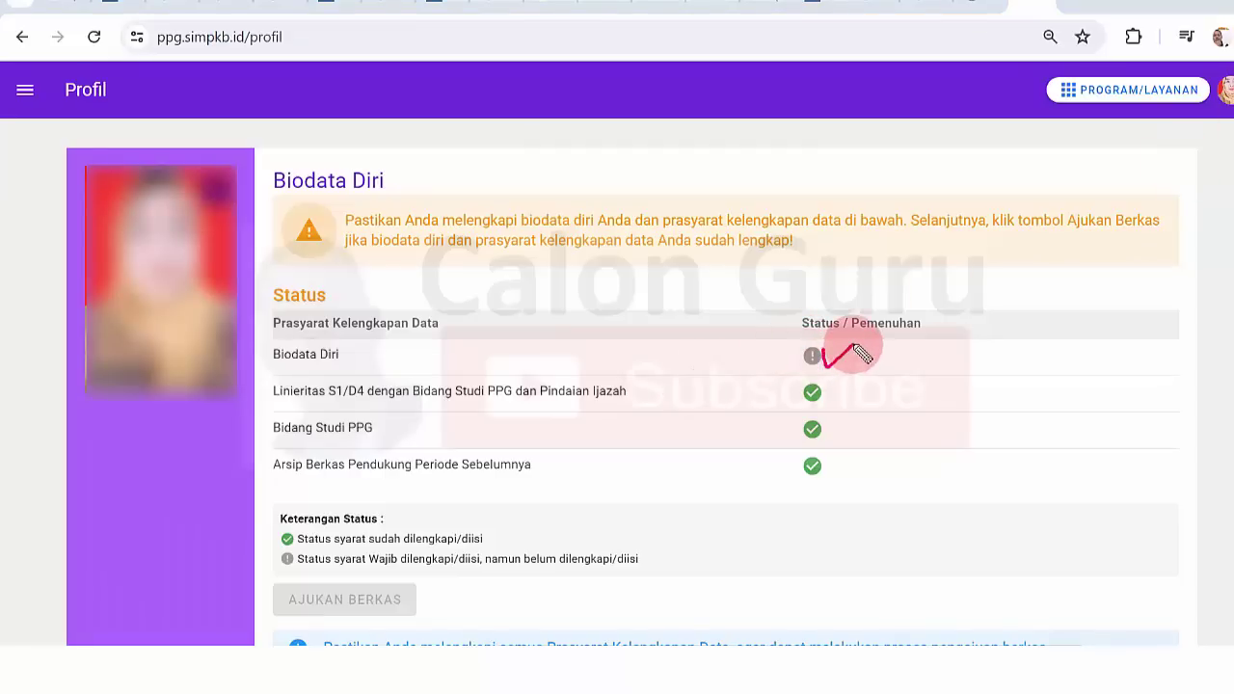
{"action": "mouse_move", "coordinate": [398, 581]}
{"action": "left_mouse_down"}
{"action": "mouse_move", "coordinate": [287, 578]}
{"action": "mouse_move", "coordinate": [276, 611]}
{"action": "mouse_move", "coordinate": [408, 627]}
{"action": "mouse_move", "coordinate": [388, 588]}
{"action": "left_mouse_up"}
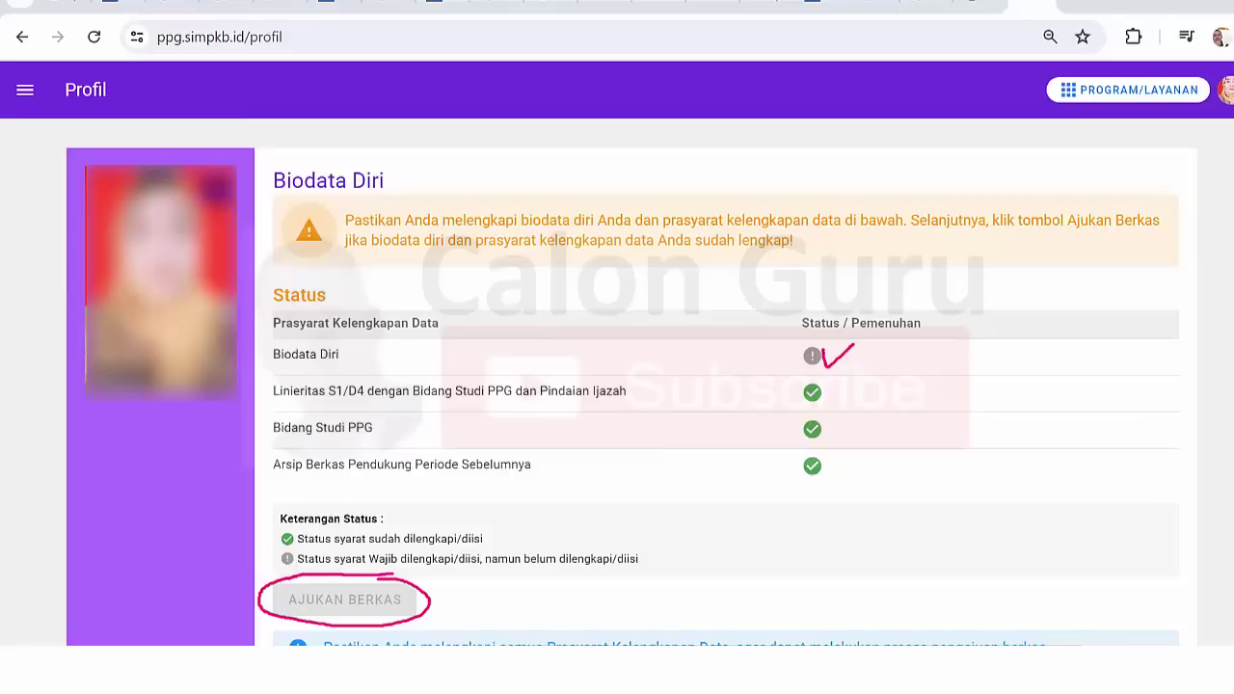
{"action": "key", "text": "Escape"}
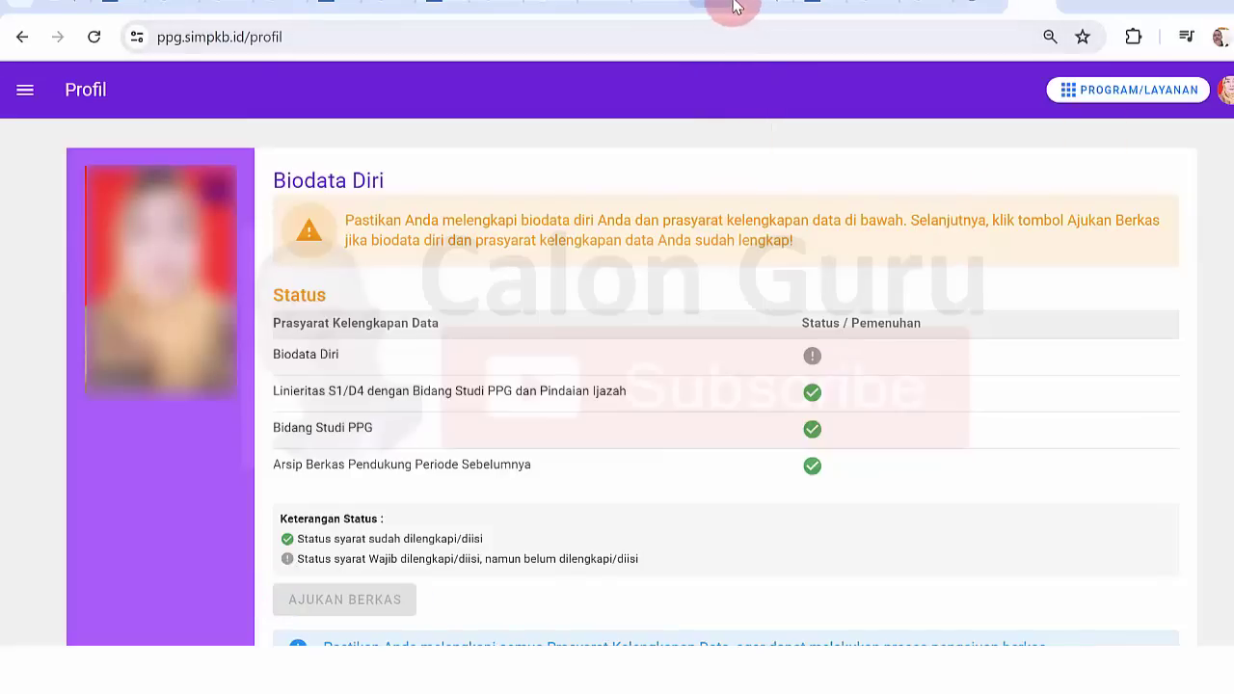
Examine the profile sections and the required scans under Arsip Berkas Pendukung Periode Sebelumnya, including the appointment decrees and Pakta Integritas.
{"action": "scroll", "coordinate": [733, 2], "scroll_direction": "down", "scroll_amount": 3}
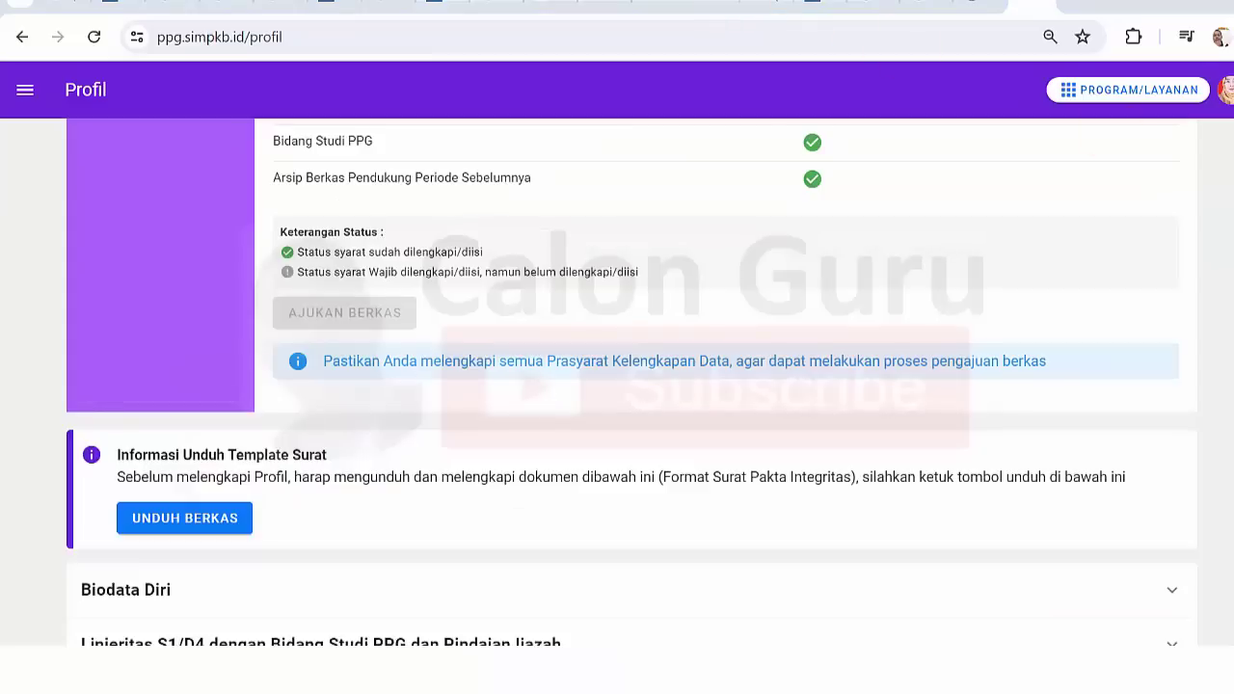
{"action": "scroll", "coordinate": [631, 383], "scroll_direction": "down", "scroll_amount": 5}
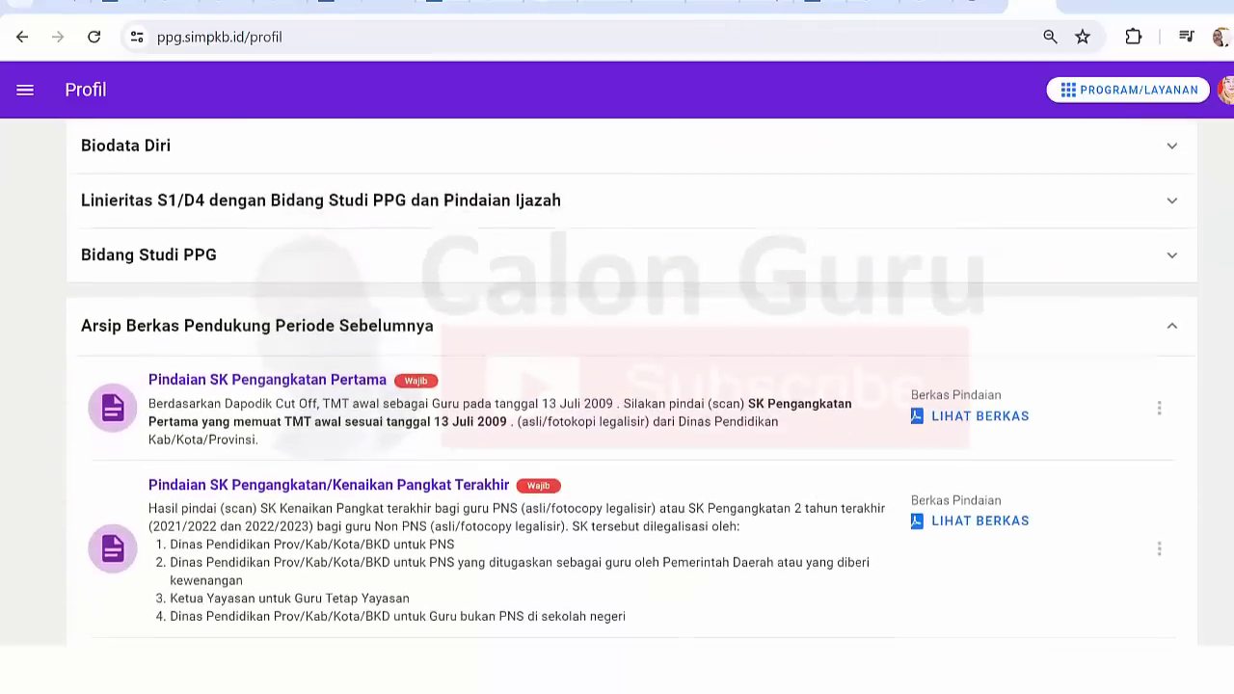
{"action": "scroll", "coordinate": [632, 382], "scroll_direction": "down", "scroll_amount": 3}
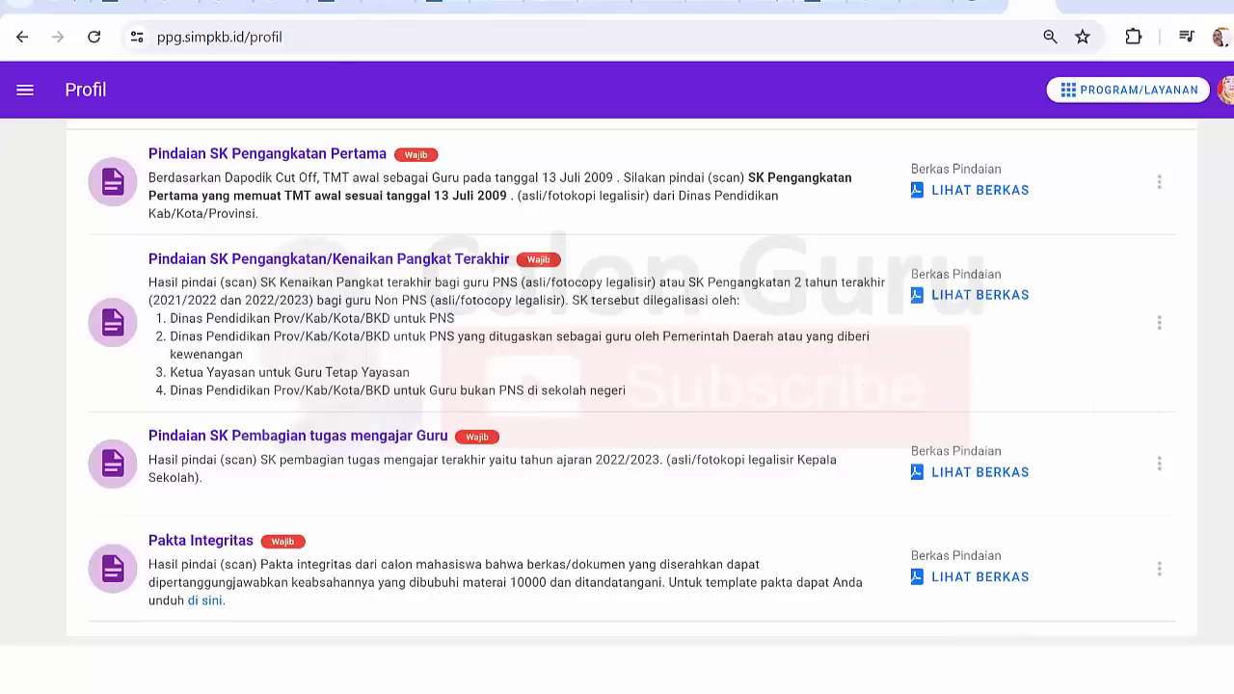
{"action": "scroll", "coordinate": [631, 385], "scroll_direction": "up", "scroll_amount": 1}
{"action": "scroll", "coordinate": [631, 383], "scroll_direction": "down", "scroll_amount": 1}
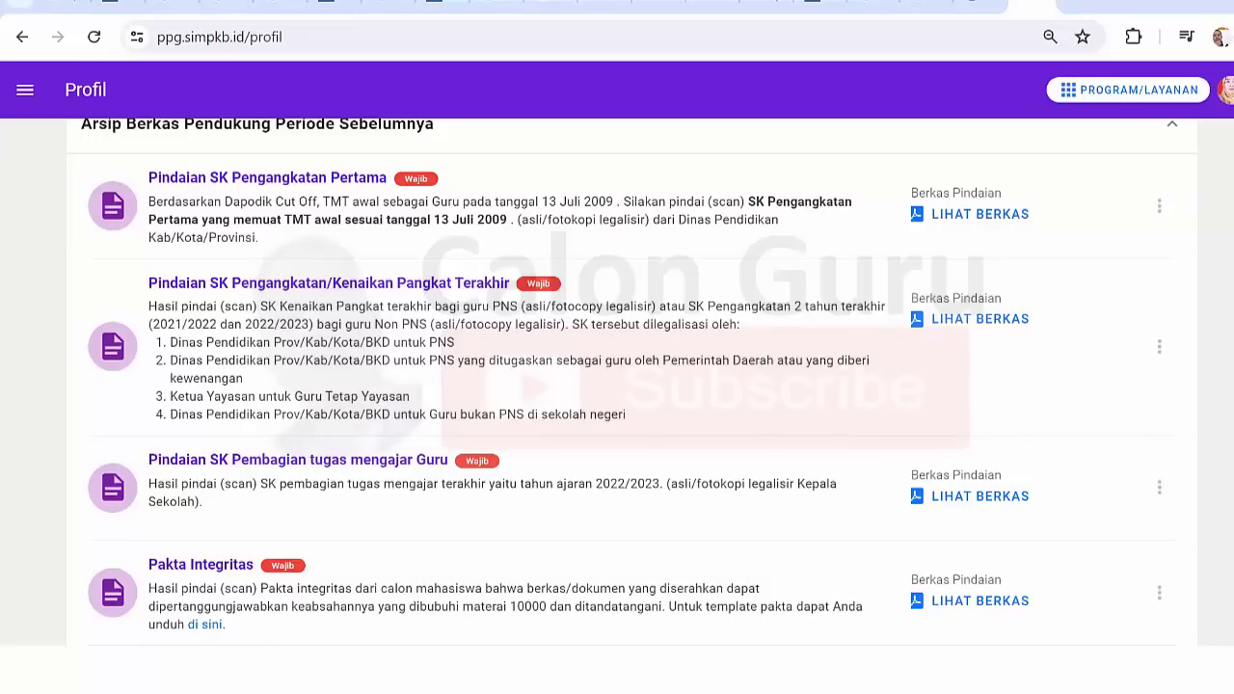
{"action": "scroll", "coordinate": [632, 381], "scroll_direction": "down", "scroll_amount": 1}
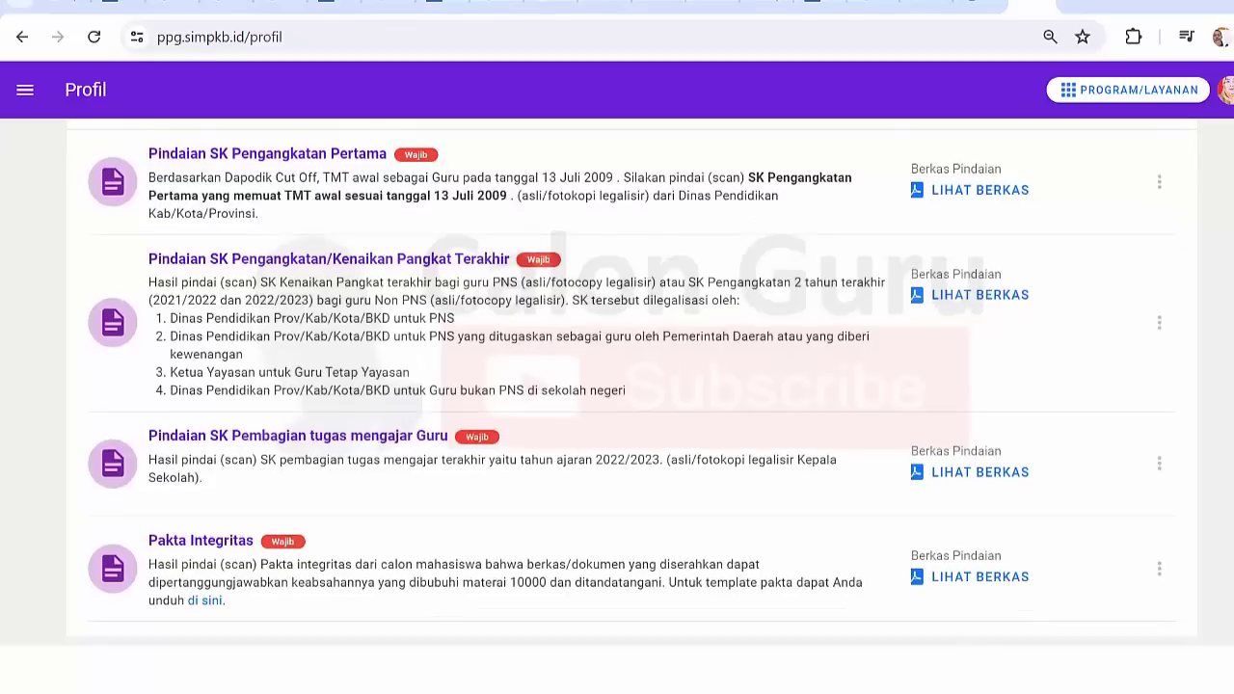
{"action": "scroll", "coordinate": [633, 381], "scroll_direction": "up", "scroll_amount": 1}
{"action": "scroll", "coordinate": [632, 383], "scroll_direction": "down", "scroll_amount": 1}
{"action": "scroll", "coordinate": [632, 383], "scroll_direction": "up", "scroll_amount": 2}
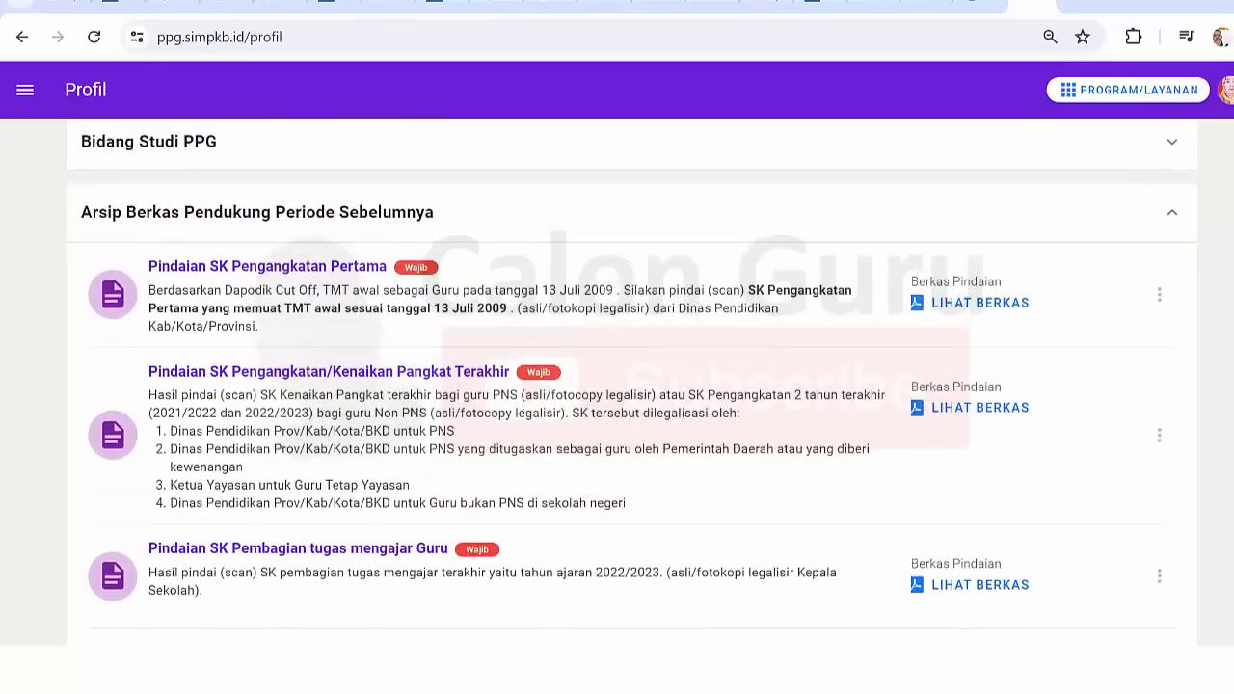
Collapse and re-expand Arsip Berkas Pendukung Periode Sebelumnya to recheck its required scans, and close the section again.
{"action": "left_click", "coordinate": [1173, 221]}
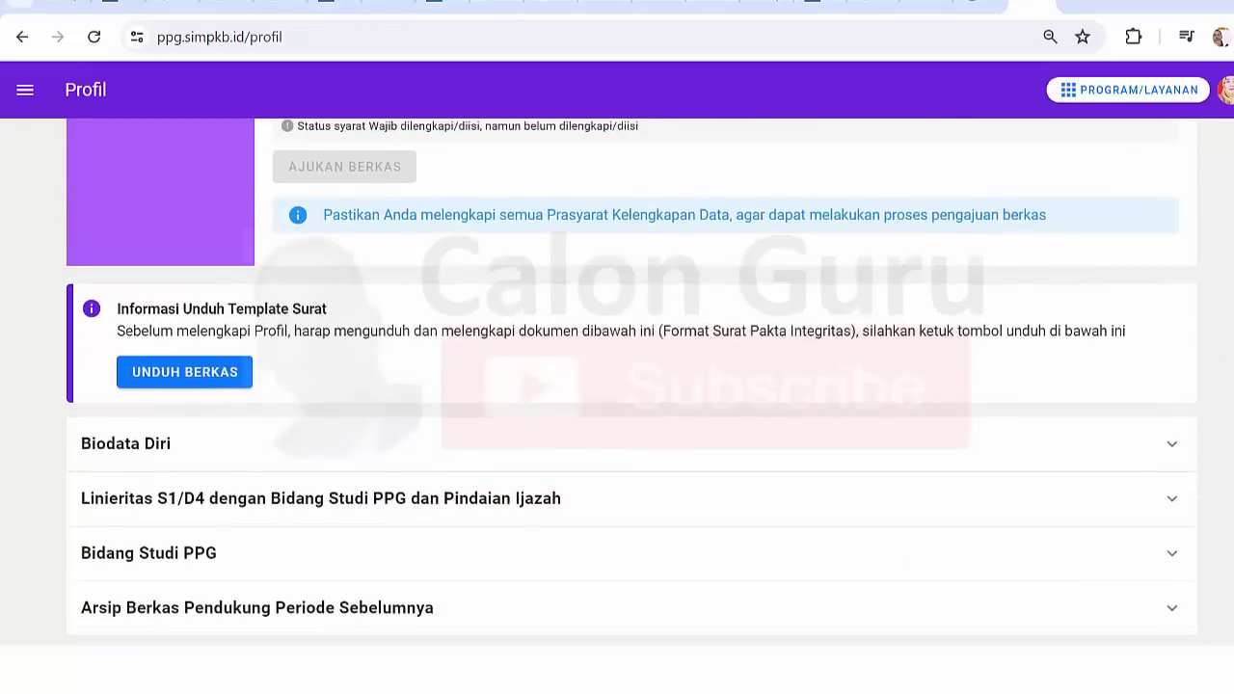
{"action": "left_click", "coordinate": [784, 614]}
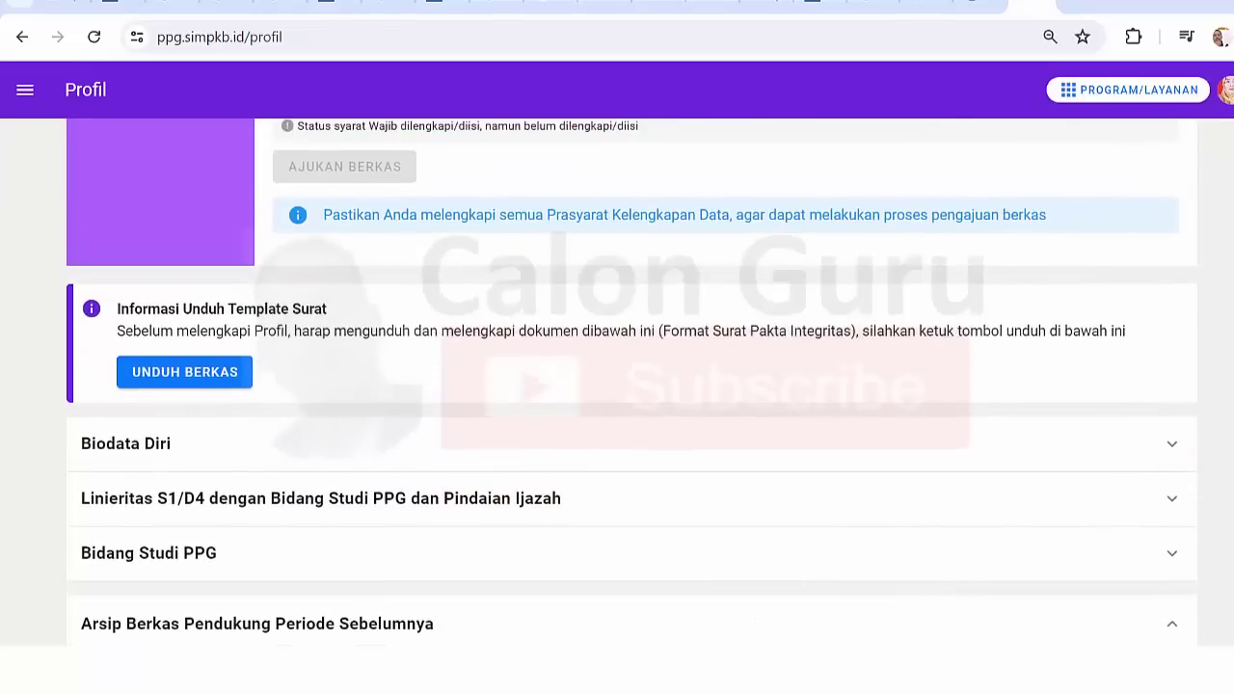
{"action": "scroll", "coordinate": [632, 385], "scroll_direction": "down", "scroll_amount": 5}
{"action": "scroll", "coordinate": [633, 385], "scroll_direction": "up", "scroll_amount": 3}
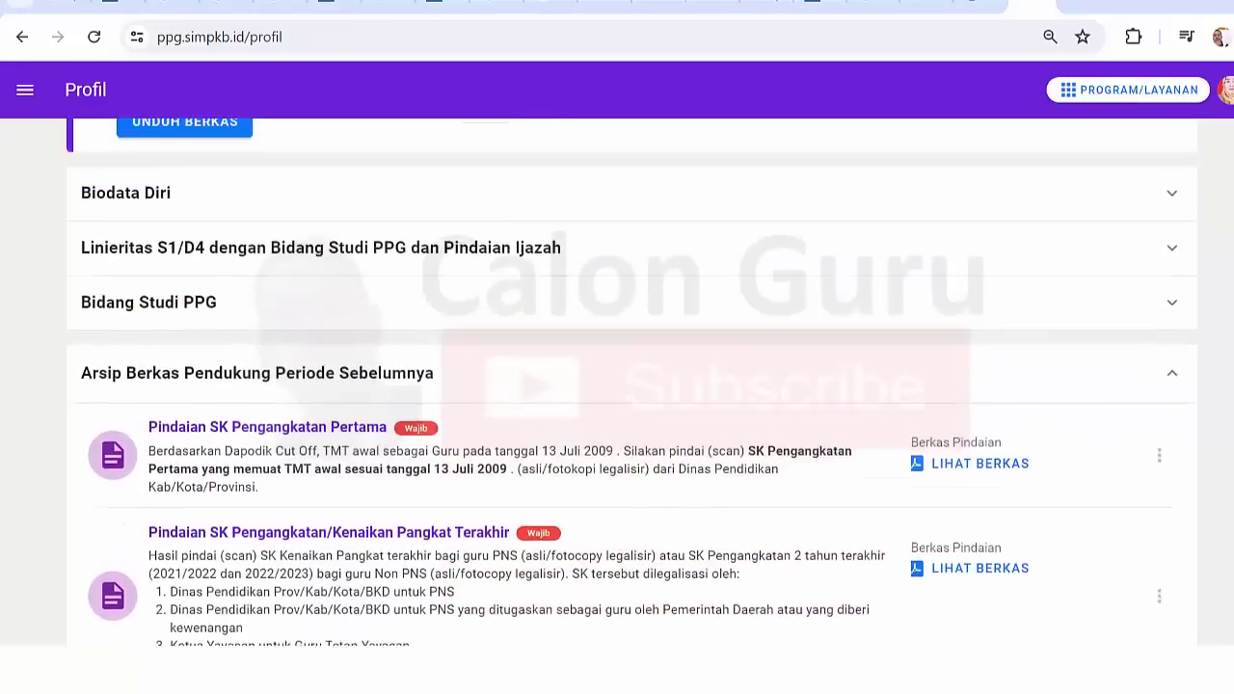
{"action": "left_click", "coordinate": [1172, 358]}
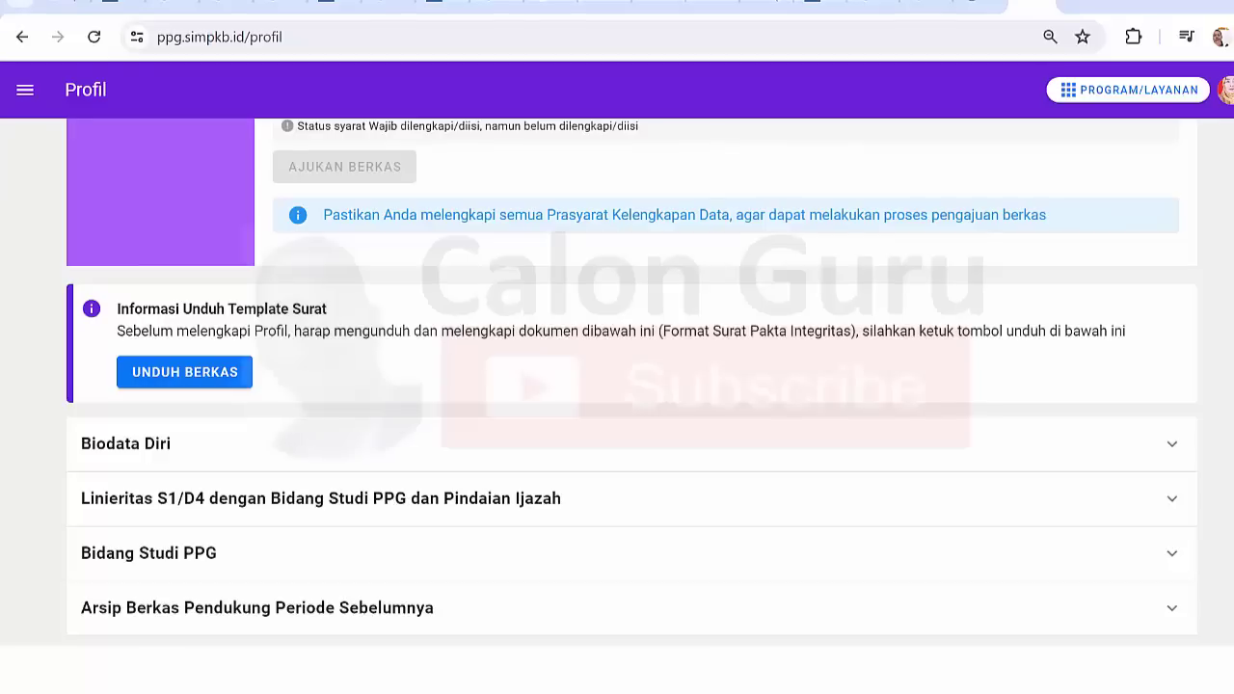
Expand Biodata Diri and examine the fields under Data Tambahan that still need filling, such as Disabilitas and Pendidikan Ibu.
{"action": "left_click", "coordinate": [1007, 438]}
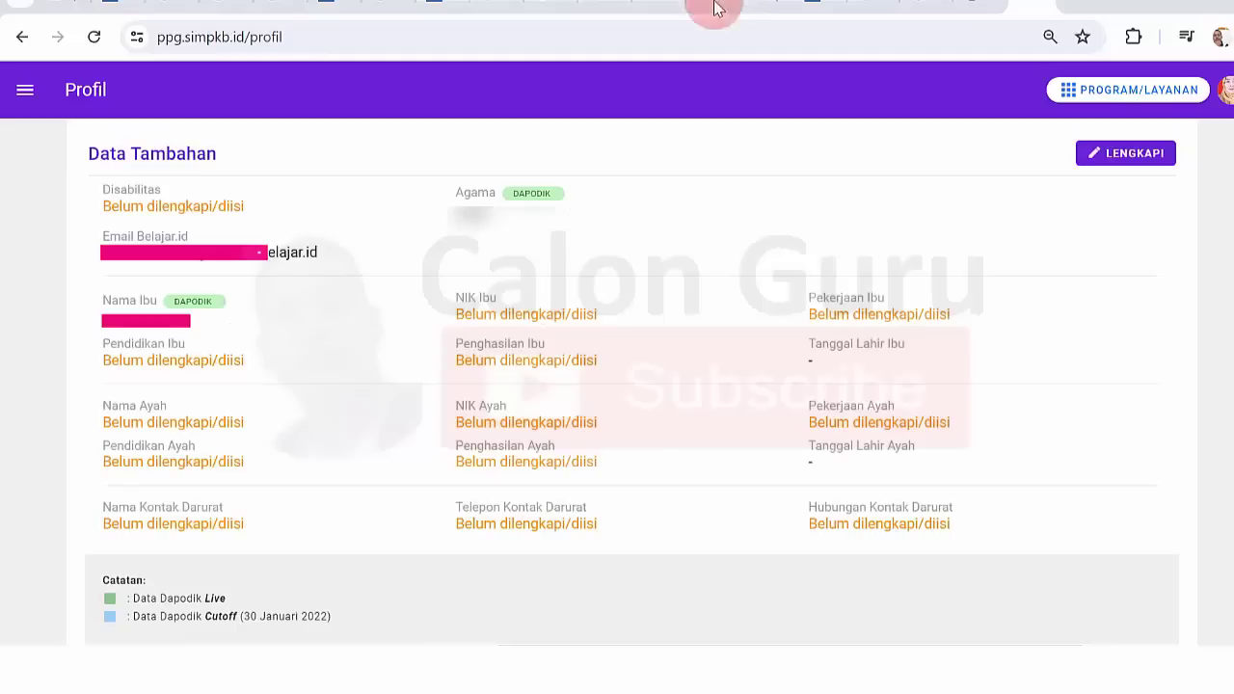
{"action": "left_click_drag", "start_coordinate": [106, 156], "coordinate": [187, 153]}
{"action": "left_click", "coordinate": [187, 153]}
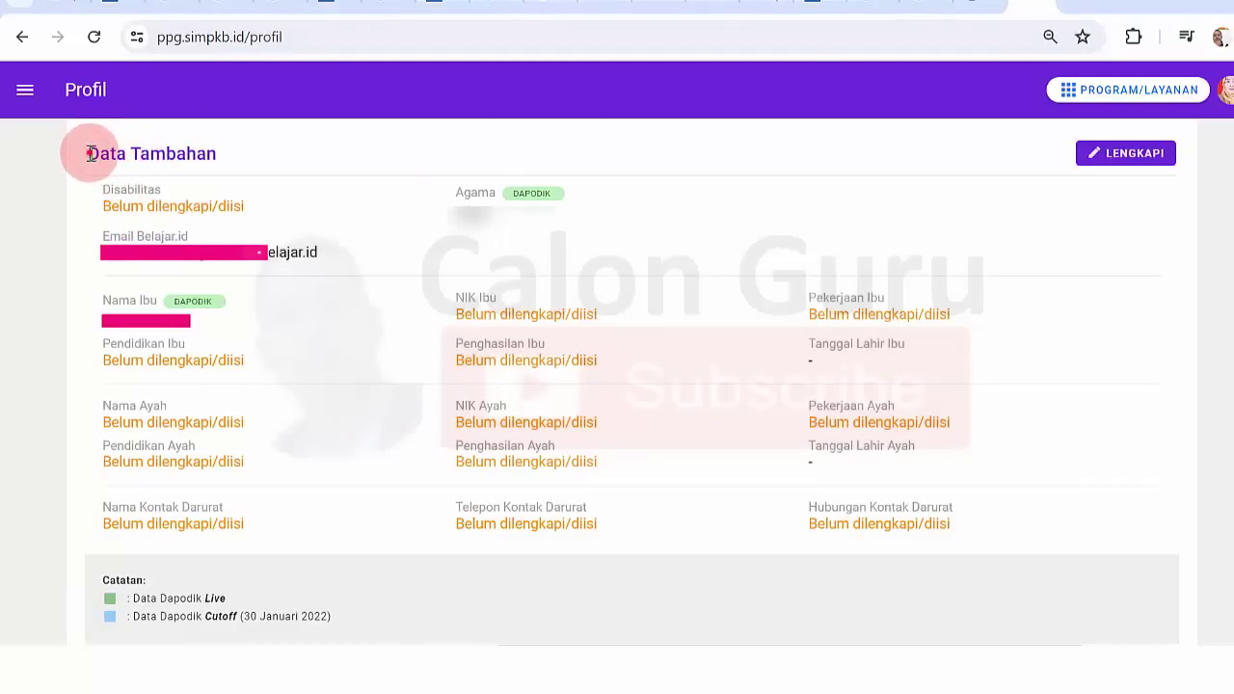
{"action": "left_click_drag", "start_coordinate": [89, 153], "coordinate": [164, 200]}
{"action": "left_click", "coordinate": [111, 194]}
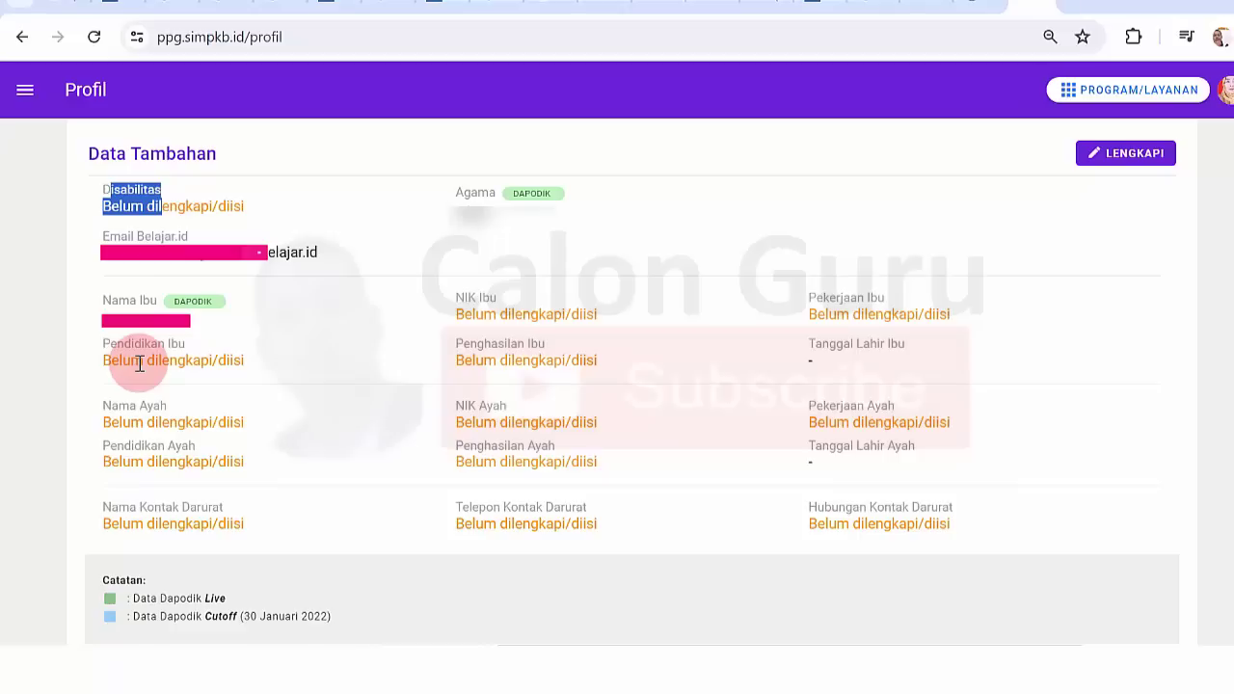
{"action": "left_click_drag", "start_coordinate": [140, 364], "coordinate": [214, 361]}
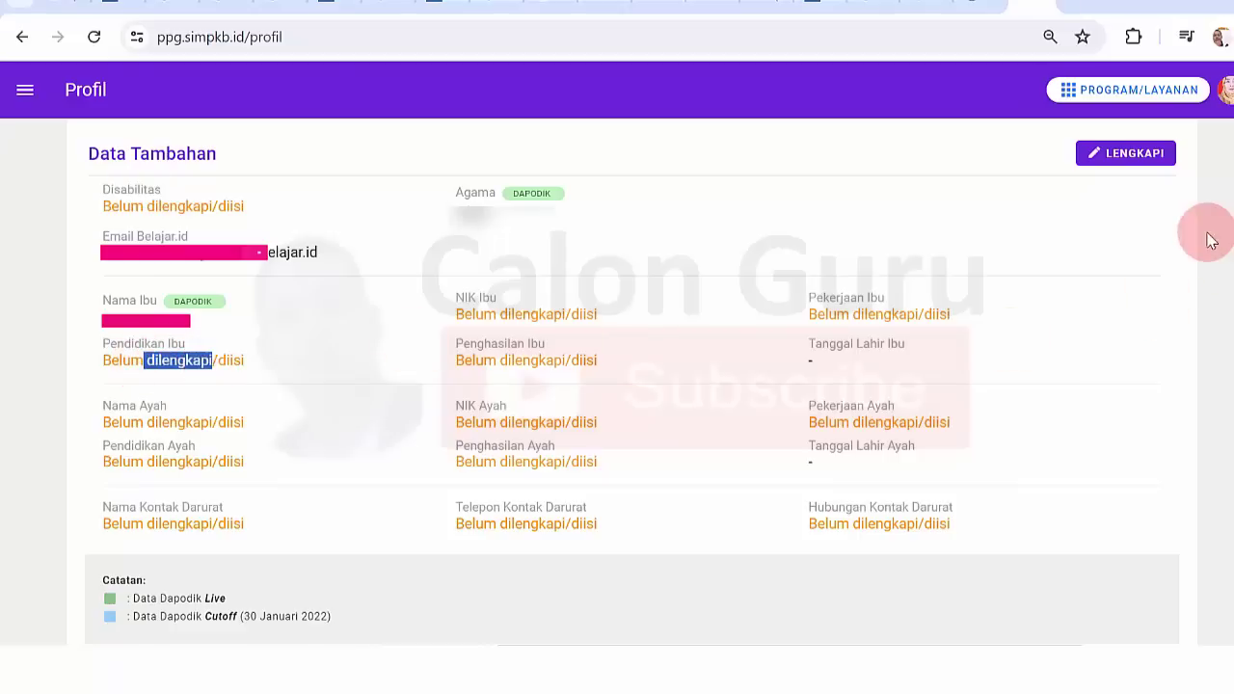
{"action": "left_click", "coordinate": [1231, 241]}
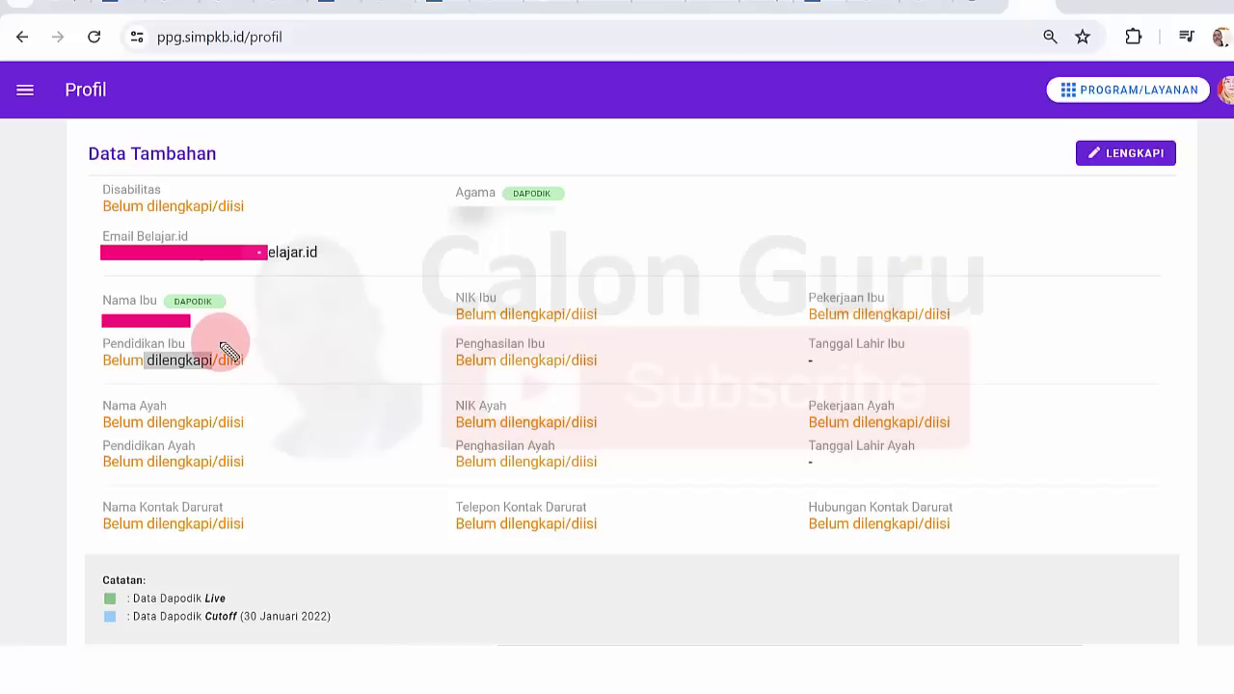
Mark the unfilled mother, father and emergency contact fields under Data Tambahan with the pen, along with the Lengkapi option.
{"action": "left_click_drag", "start_coordinate": [226, 347], "coordinate": [73, 360]}
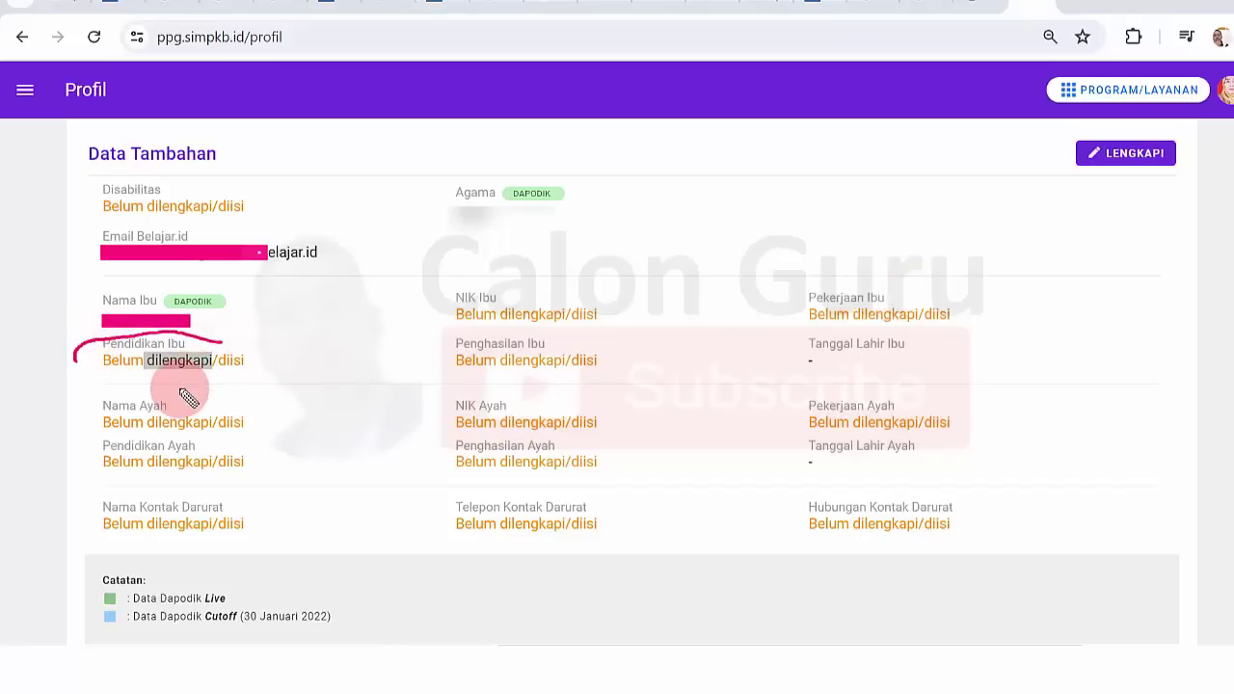
{"action": "left_click_drag", "start_coordinate": [186, 387], "coordinate": [150, 395]}
{"action": "left_click_drag", "start_coordinate": [181, 486], "coordinate": [150, 485]}
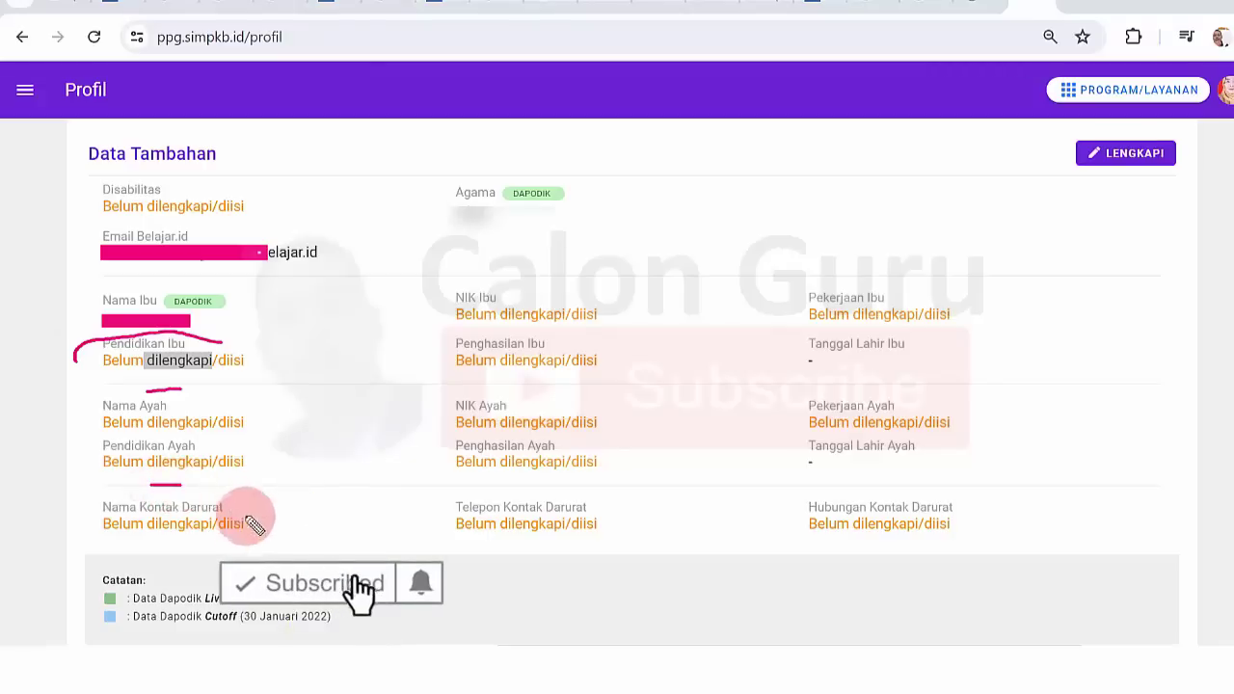
{"action": "left_click_drag", "start_coordinate": [197, 533], "coordinate": [182, 533]}
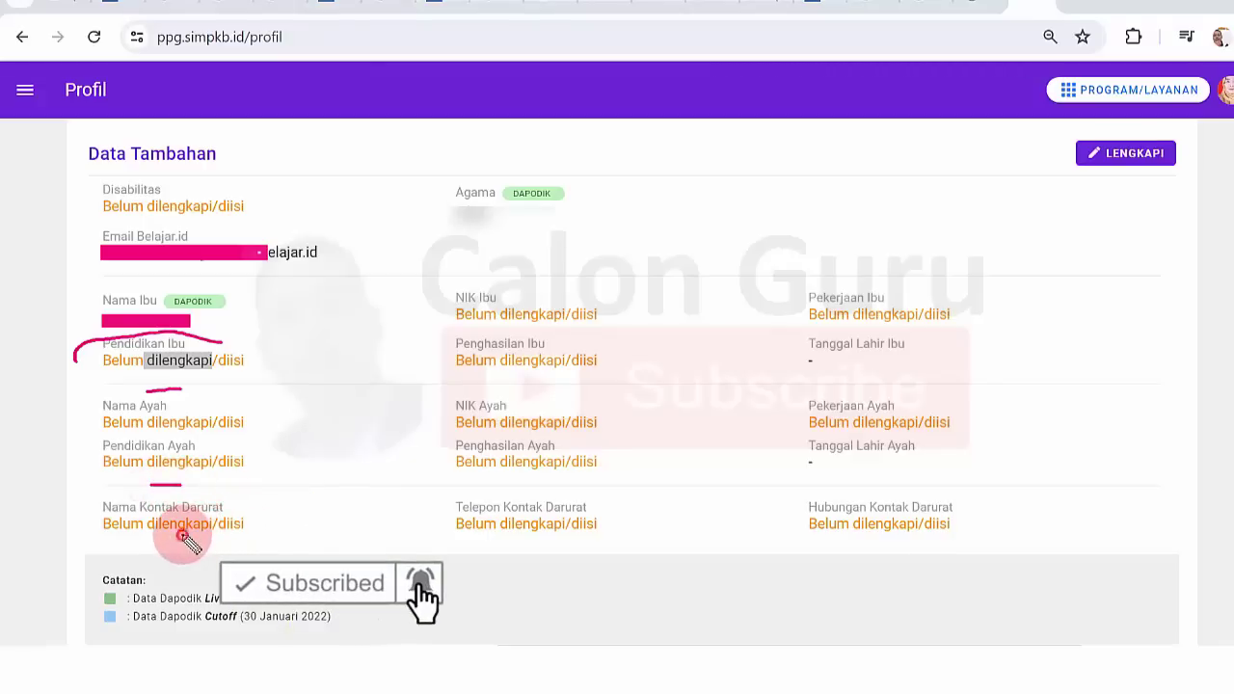
{"action": "left_click", "coordinate": [546, 334]}
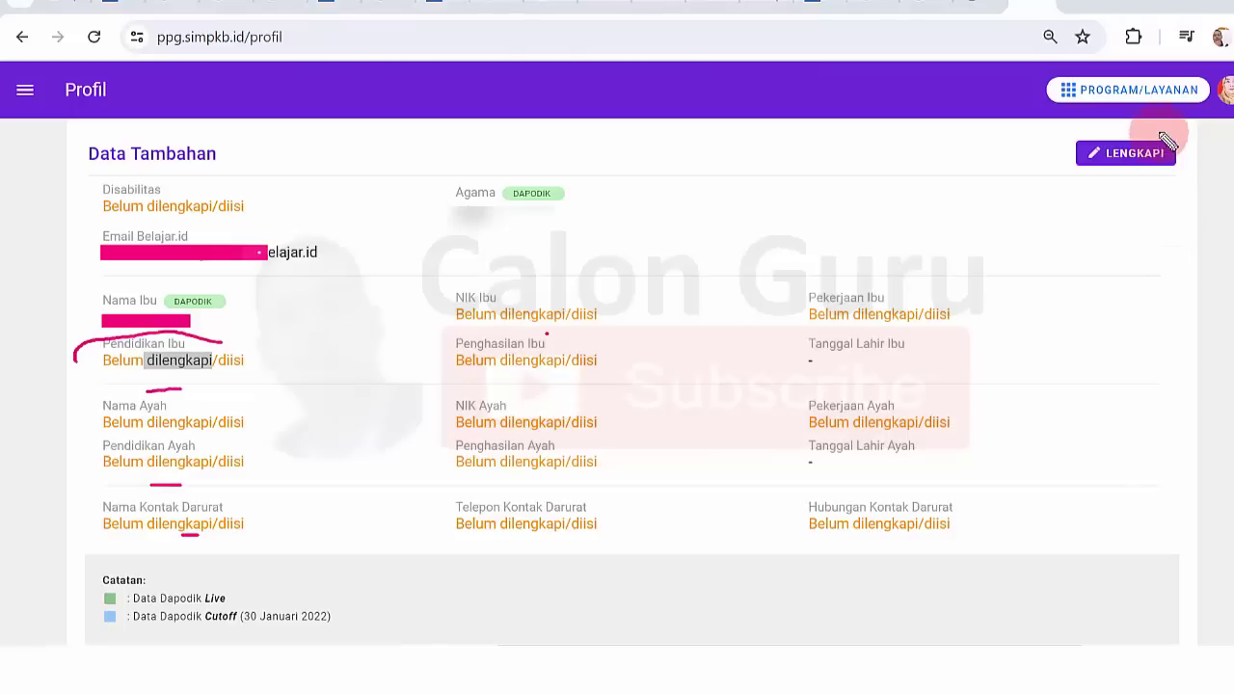
{"action": "mouse_move", "coordinate": [1162, 133]}
{"action": "left_mouse_down"}
{"action": "mouse_move", "coordinate": [1068, 151]}
{"action": "mouse_move", "coordinate": [1181, 182]}
{"action": "mouse_move", "coordinate": [1157, 135]}
{"action": "left_mouse_up"}
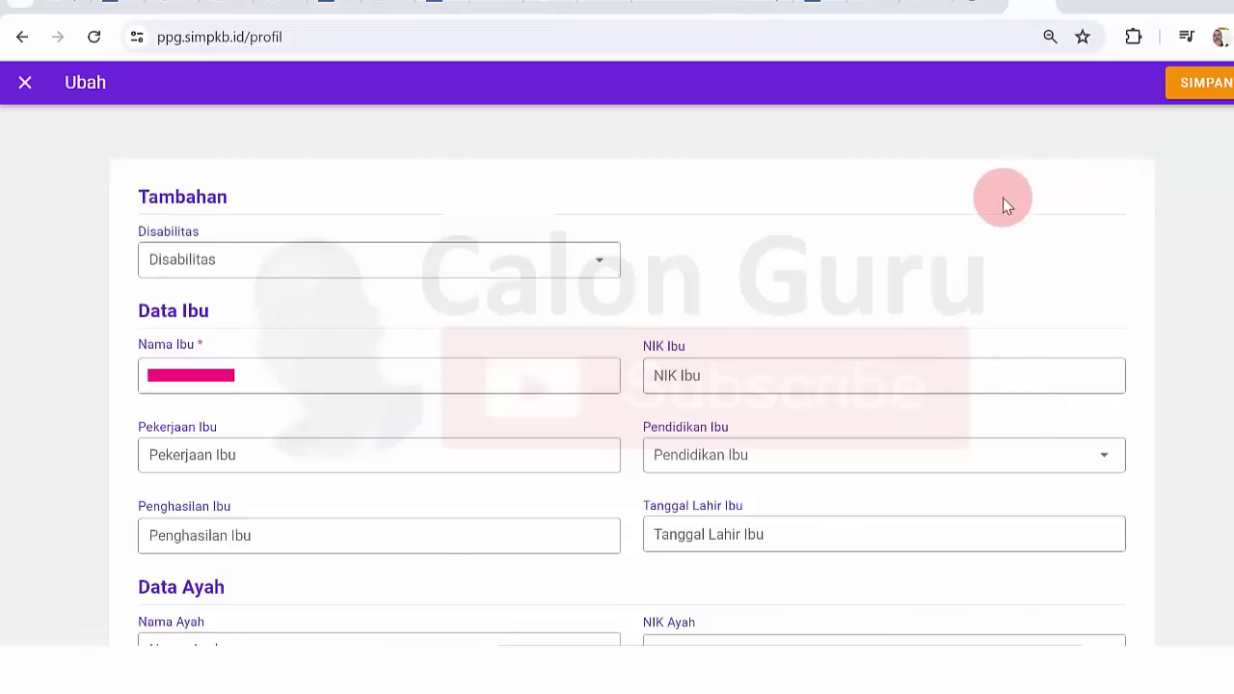
Review the Data Tambahan edit form, including the Disabilitas choices and the Data Ibu, Data Ayah and Kontak Darurat fields.
{"action": "left_click", "coordinate": [429, 275]}
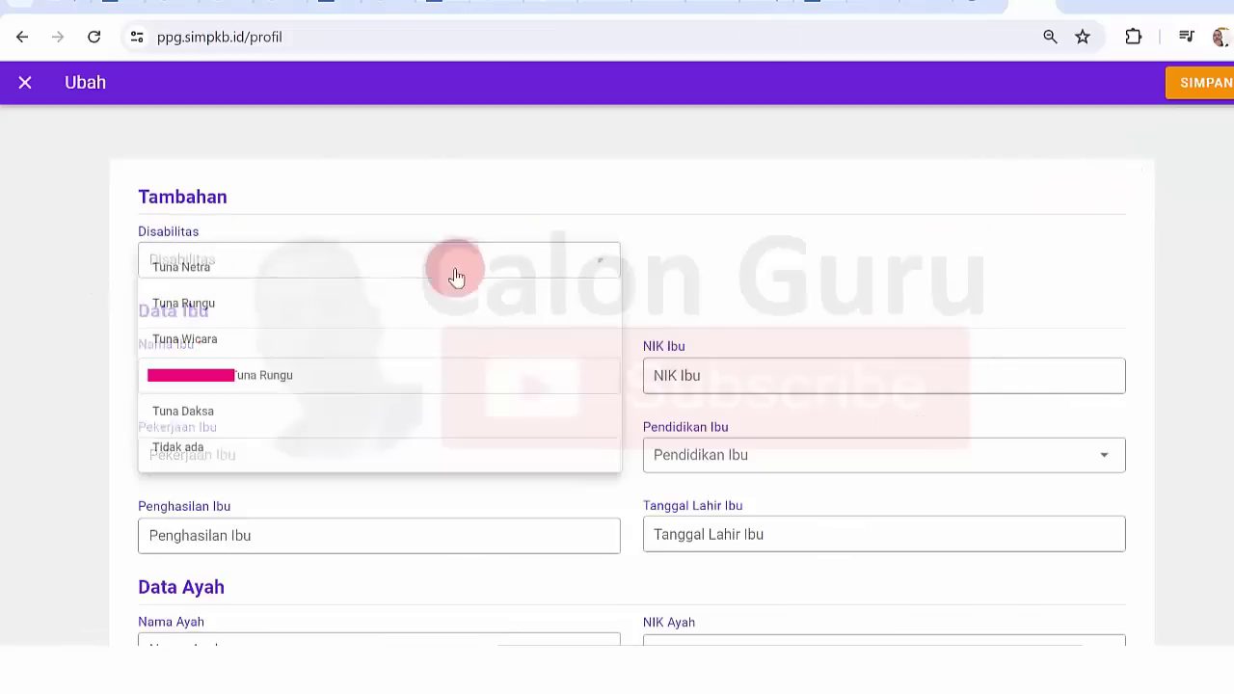
{"action": "left_click", "coordinate": [863, 271]}
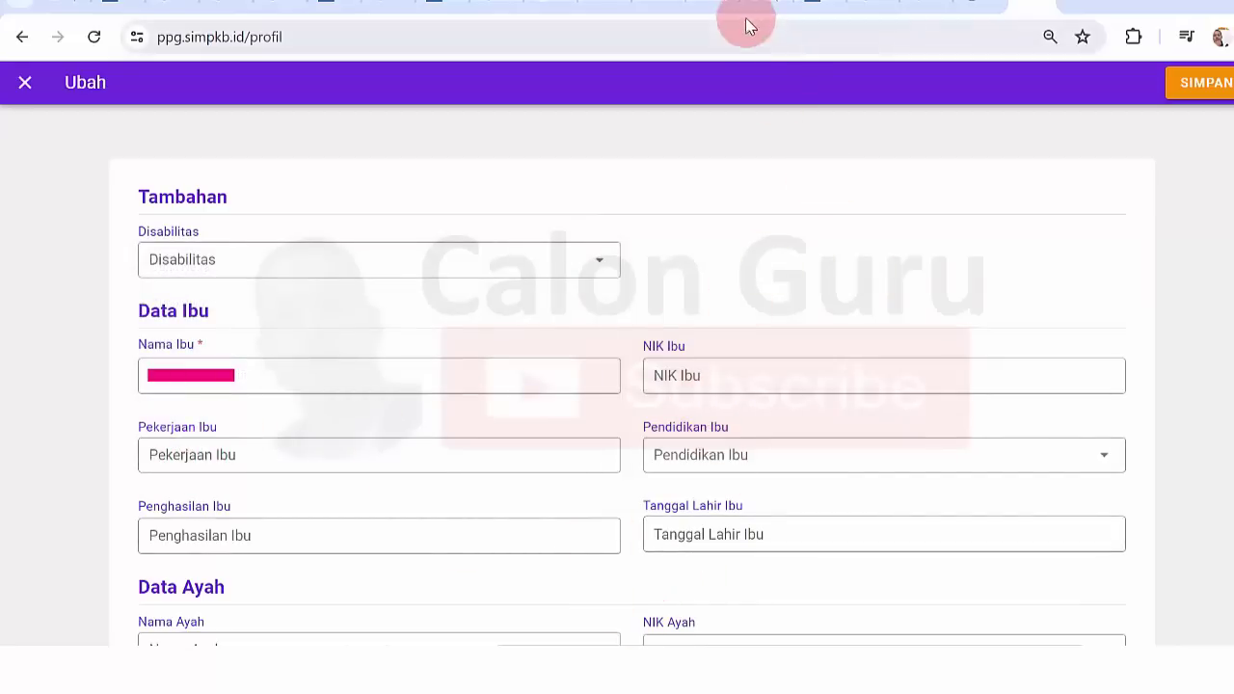
{"action": "scroll", "coordinate": [887, 119], "scroll_direction": "down", "scroll_amount": 3}
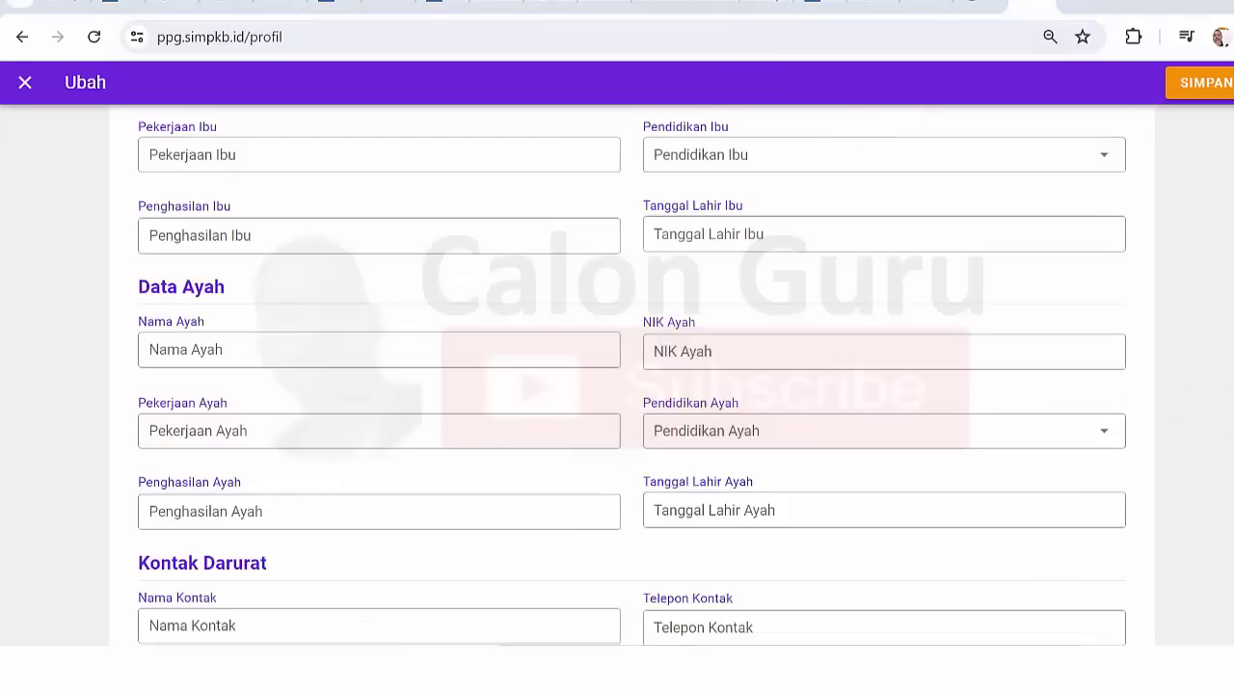
{"action": "scroll", "coordinate": [631, 375], "scroll_direction": "down", "scroll_amount": 2}
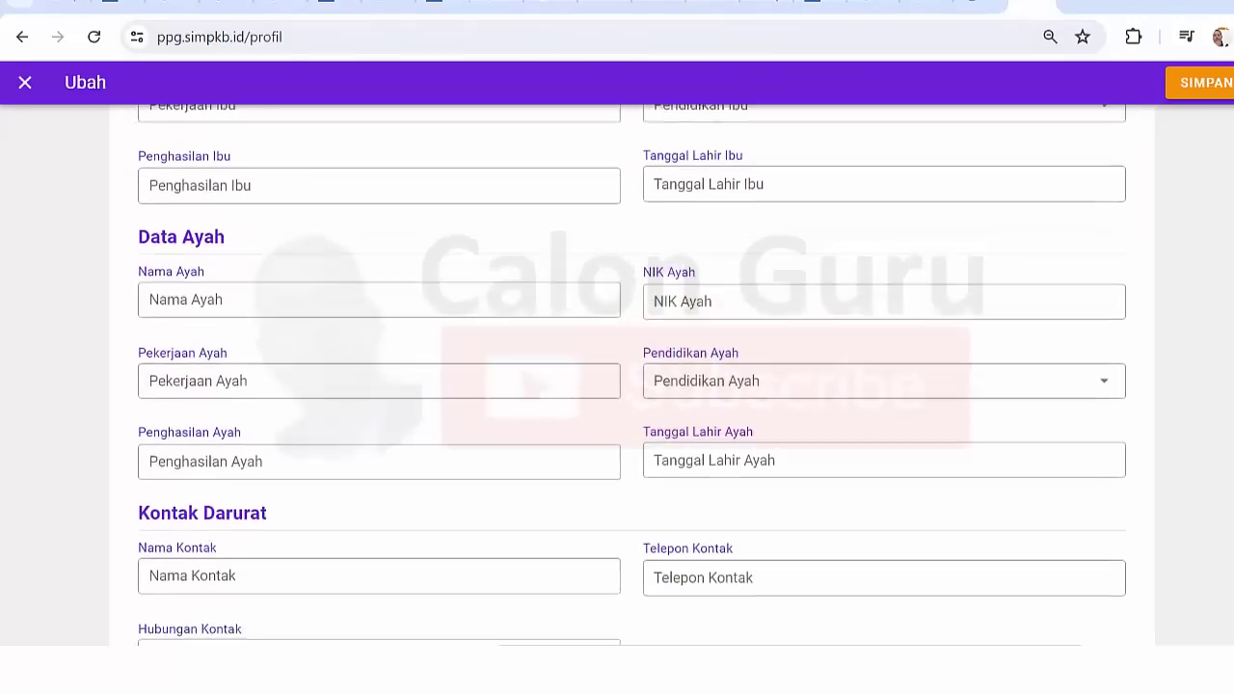
{"action": "scroll", "coordinate": [631, 375], "scroll_direction": "down", "scroll_amount": 1}
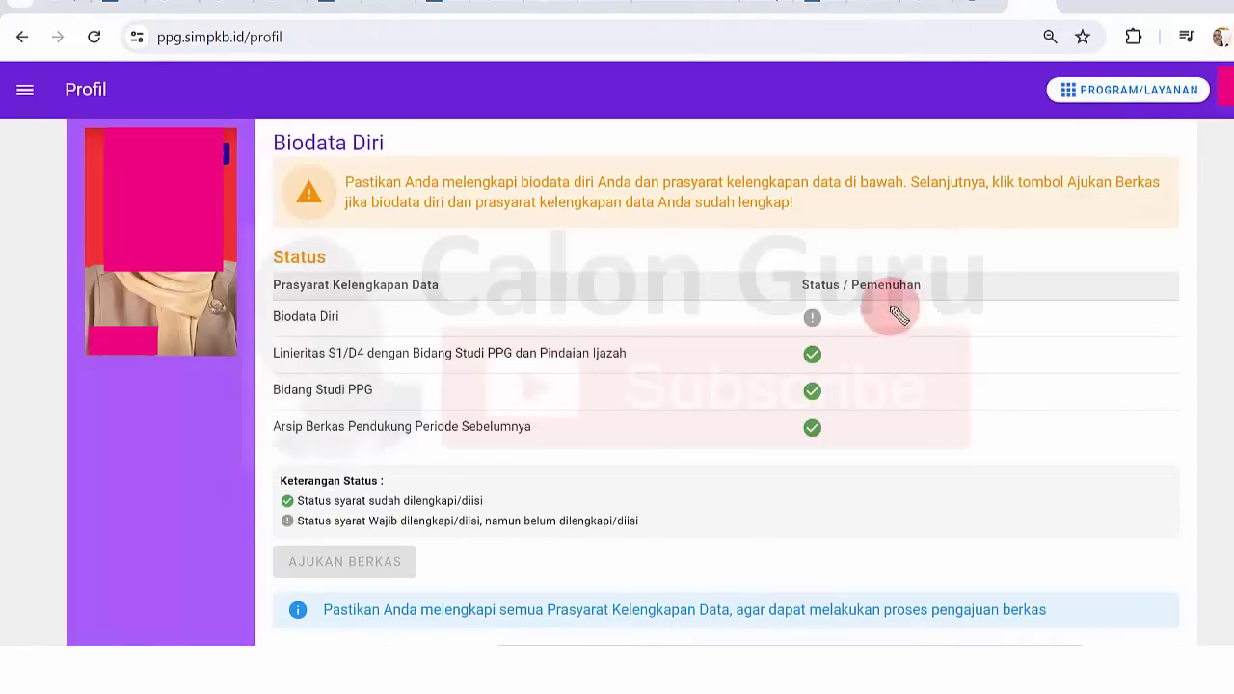
Underline Biodata Diri in the prerequisite status list, draw a check mark beside its status, and circle Ajukan Berkas.
{"action": "left_click_drag", "start_coordinate": [296, 332], "coordinate": [342, 332]}
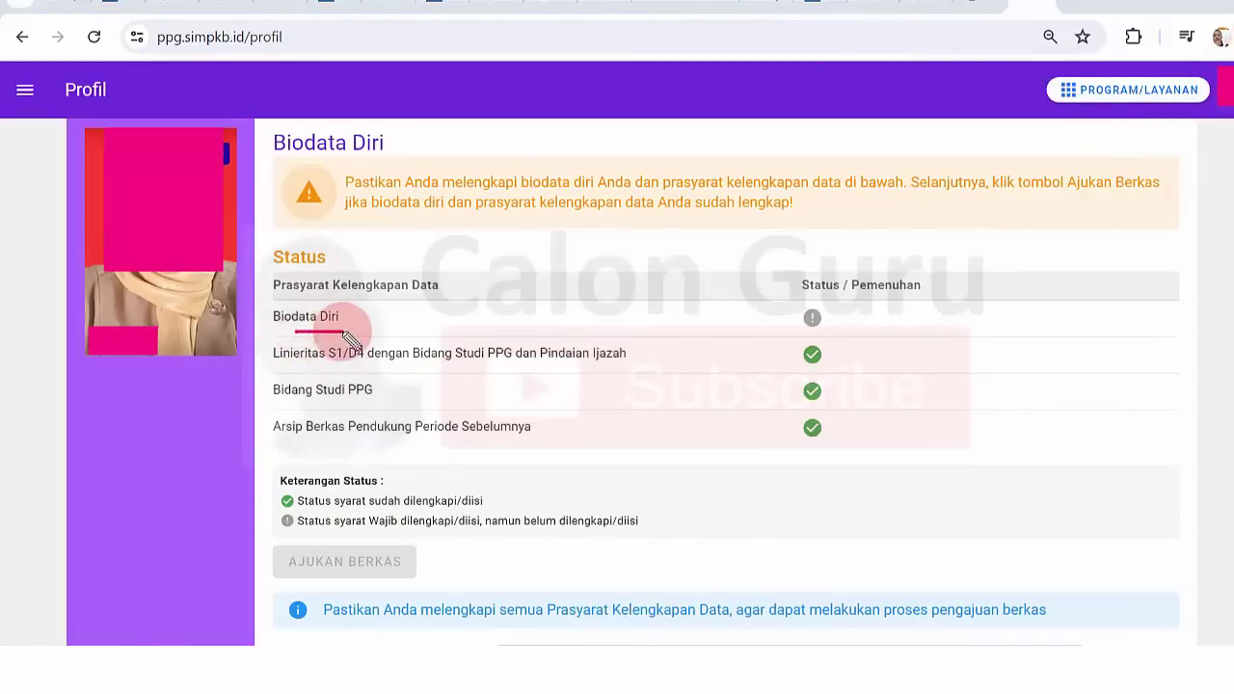
{"action": "left_click_drag", "start_coordinate": [825, 308], "coordinate": [841, 309]}
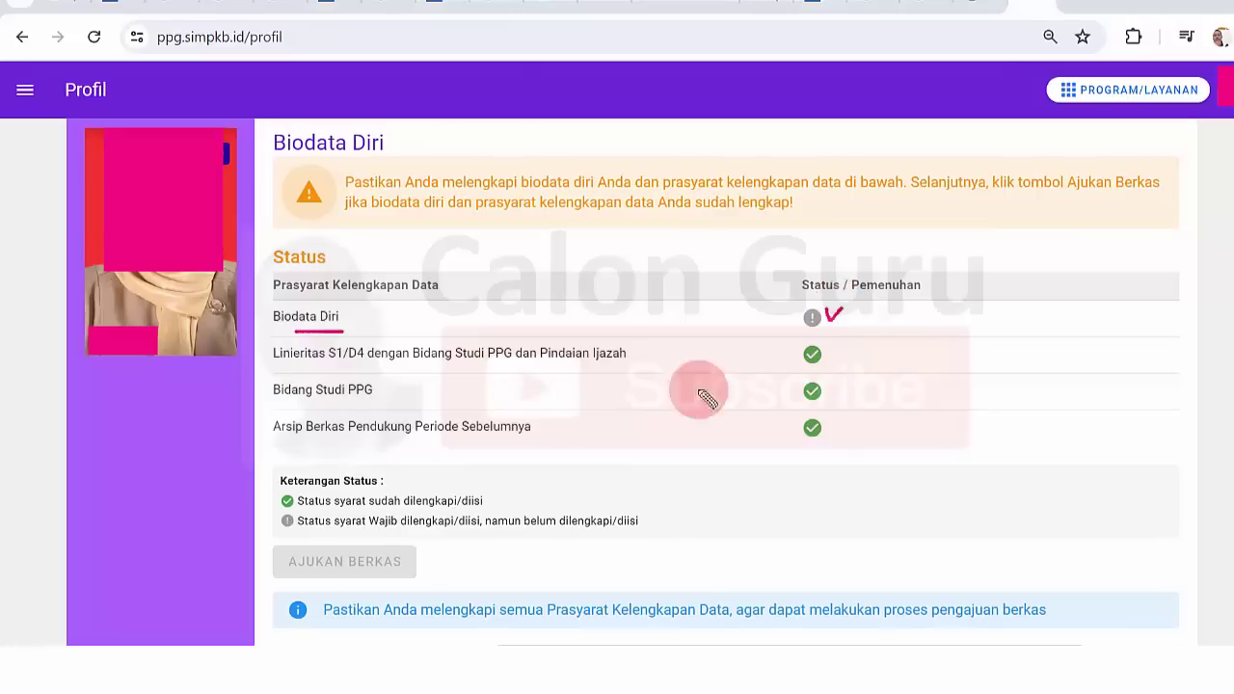
{"action": "mouse_move", "coordinate": [390, 542]}
{"action": "left_mouse_down"}
{"action": "mouse_move", "coordinate": [278, 531]}
{"action": "mouse_move", "coordinate": [331, 592]}
{"action": "mouse_move", "coordinate": [427, 568]}
{"action": "mouse_move", "coordinate": [386, 540]}
{"action": "left_mouse_up"}
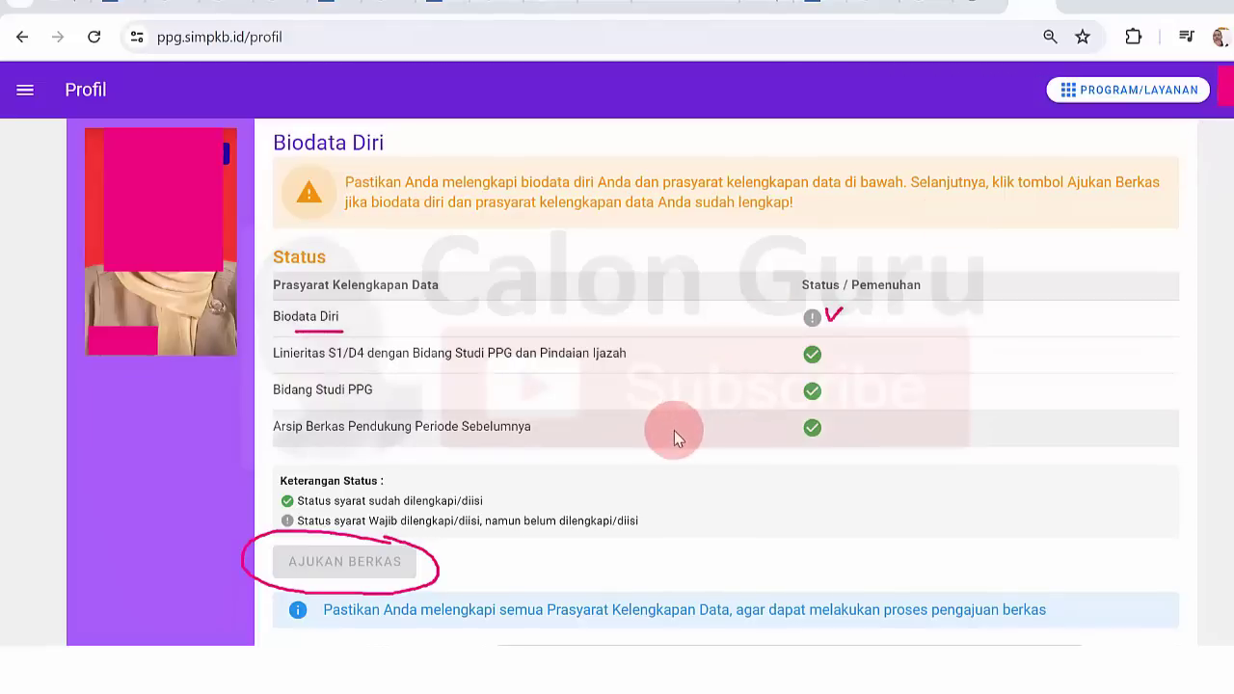
{"action": "left_click", "coordinate": [687, 511]}
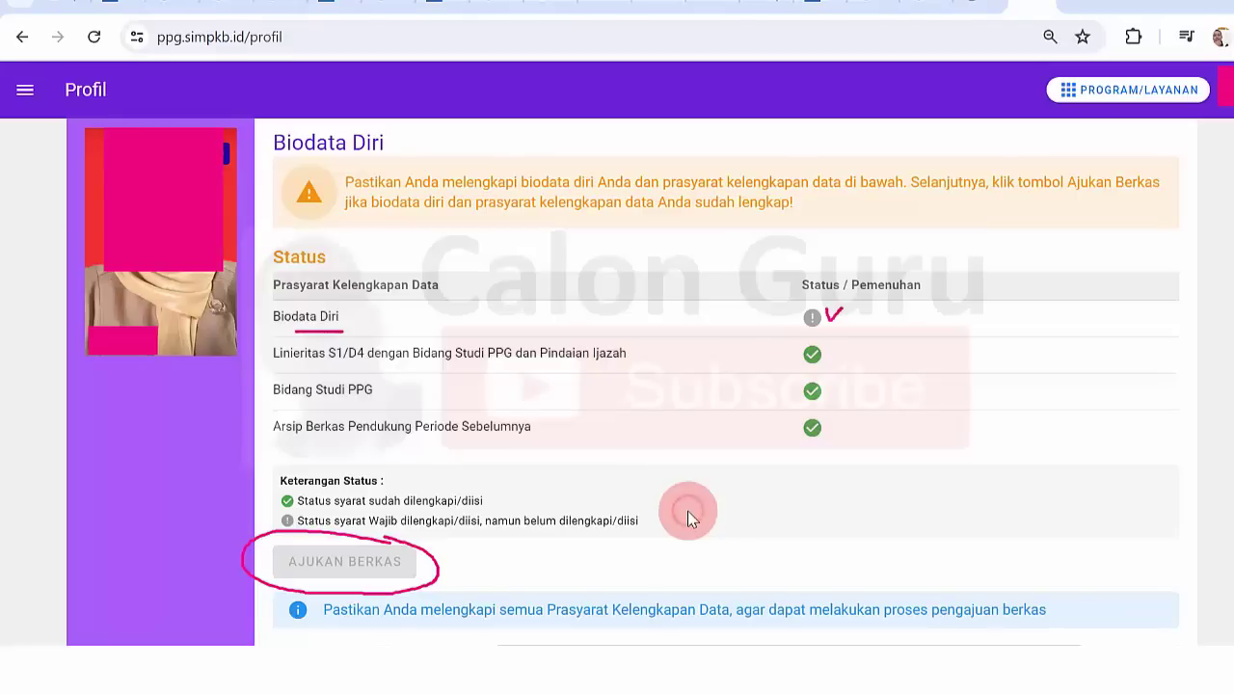